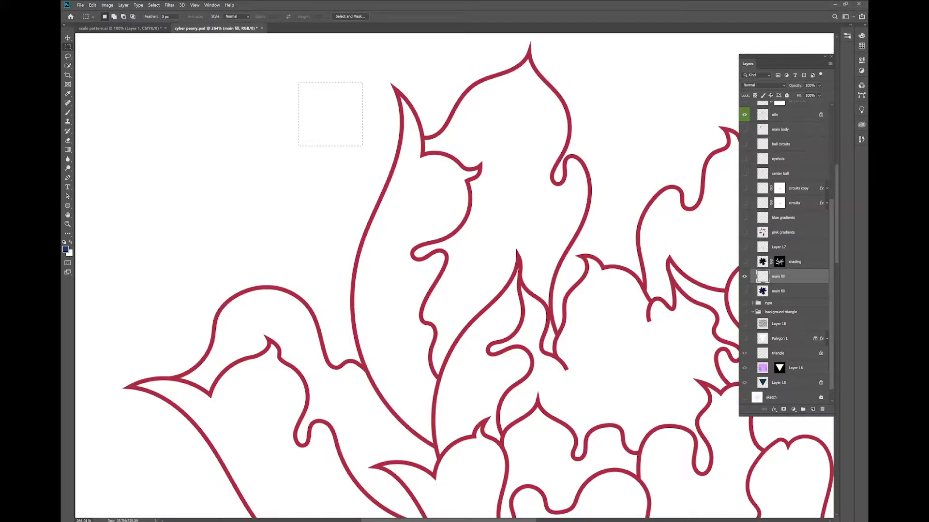
Brush inside the square selection as a test and outline a freehand Lasso selection in the empty canvas area
key(b)
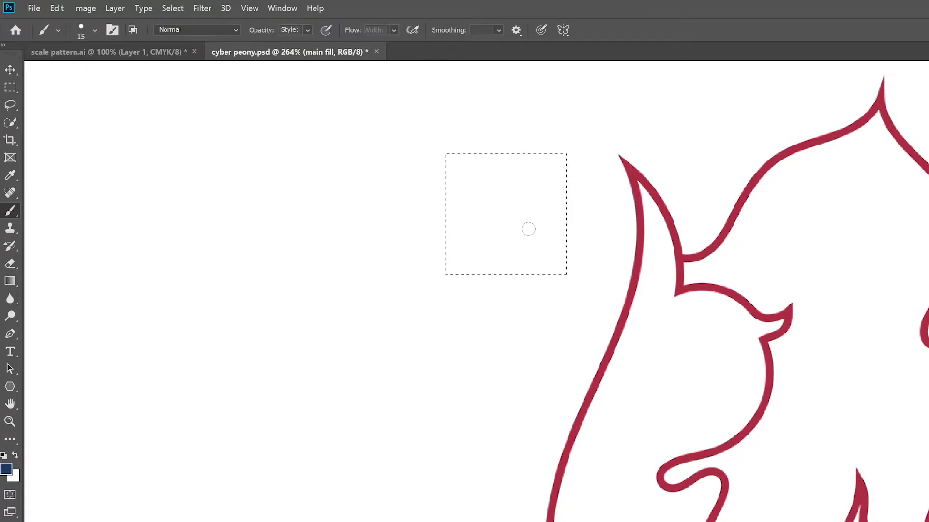
mouse_move(511, 192)
mouse_down()
mouse_move(496, 235)
mouse_move(530, 214)
mouse_up()
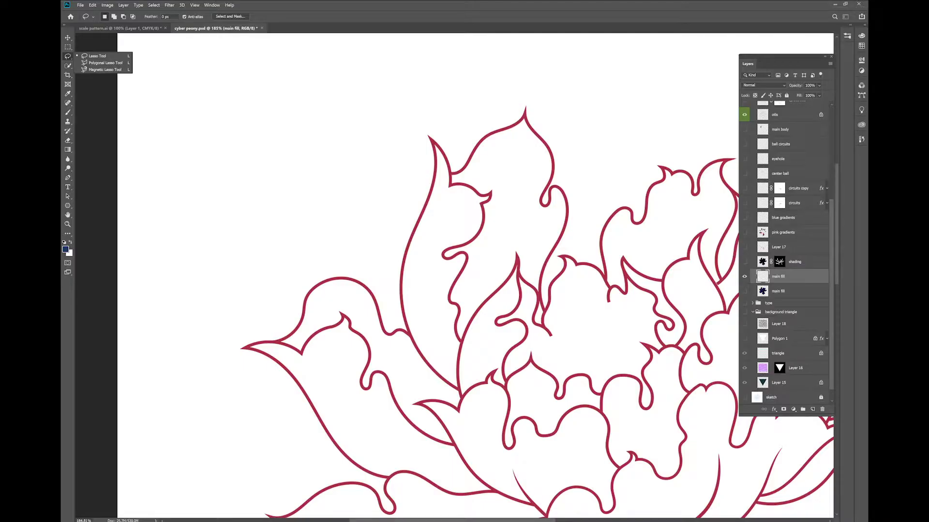
click(99, 56)
mouse_move(441, 57)
mouse_down()
mouse_move(353, 88)
mouse_move(329, 145)
mouse_move(387, 121)
mouse_move(362, 254)
mouse_move(421, 207)
mouse_move(461, 106)
mouse_move(502, 170)
mouse_move(567, 219)
mouse_move(640, 131)
mouse_move(573, 74)
mouse_move(482, 110)
mouse_move(492, 49)
mouse_move(455, 57)
mouse_move(443, 79)
mouse_up()
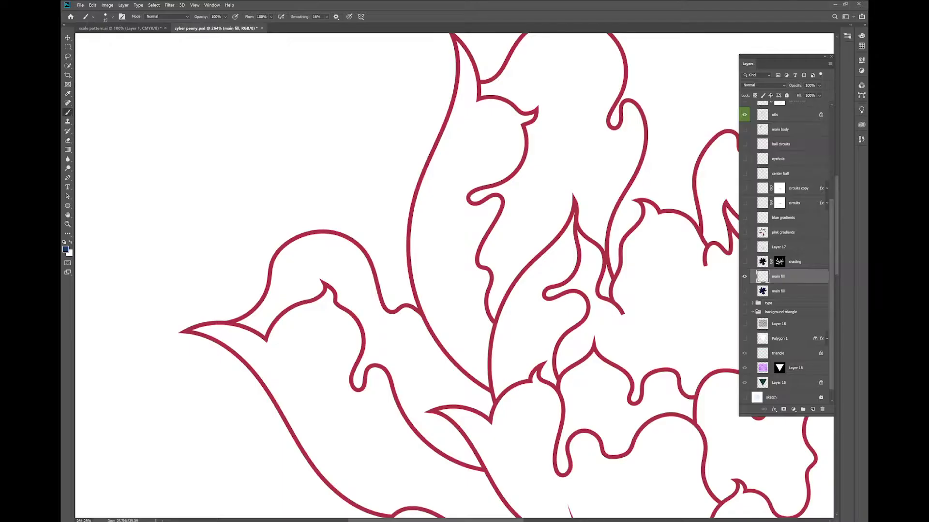
Lasso the upper part of the tall left petal, tracing inside its red outline and cutting straight across the middle
key(l)
scroll(454, 275, up, 2)
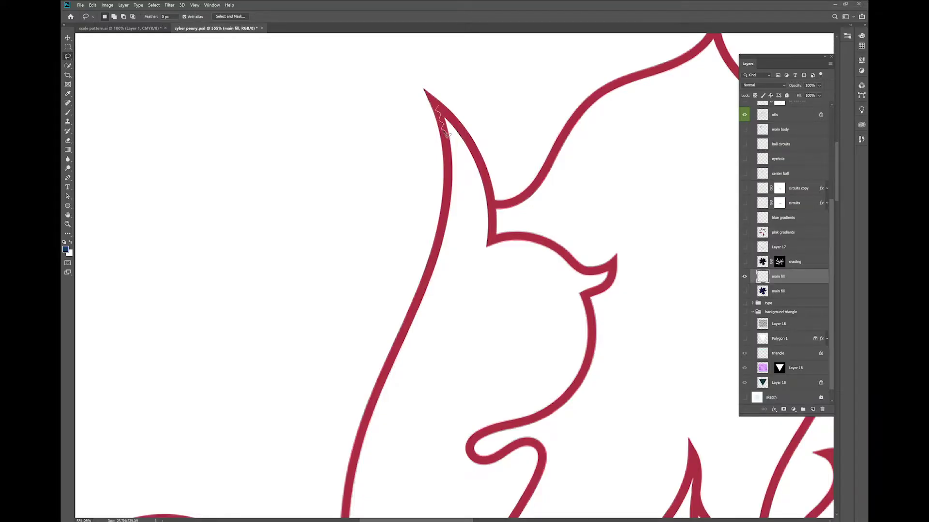
drag(449, 200, 441, 237)
drag(361, 434, 463, 424)
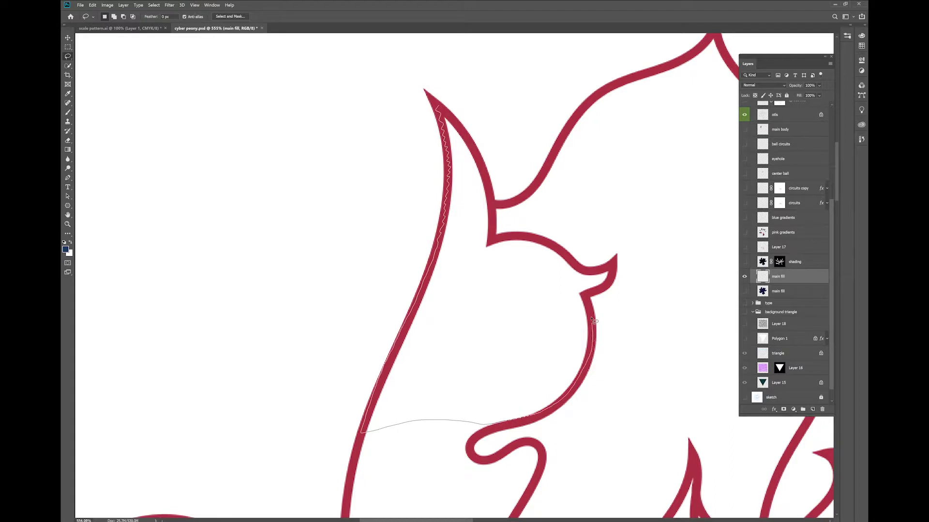
drag(494, 243, 489, 179)
drag(447, 116, 441, 109)
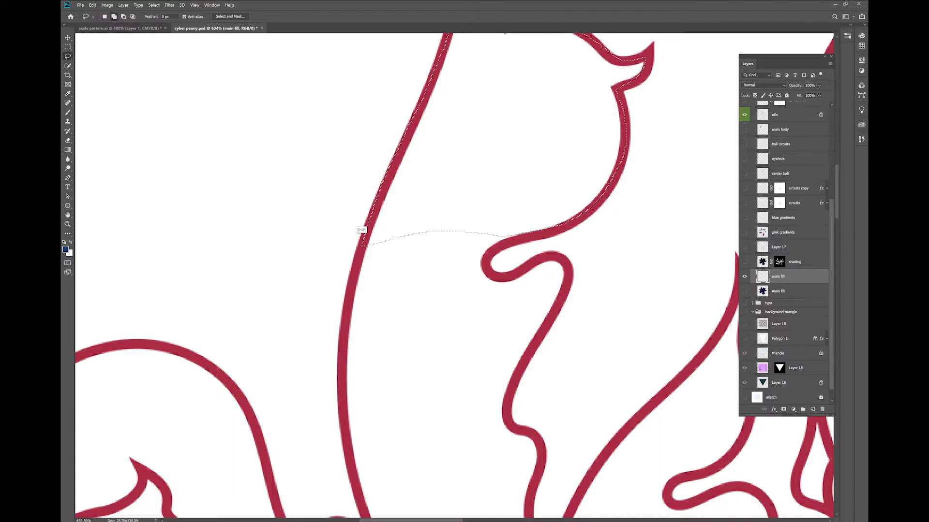
Add two freehand test areas inside the petal to the selection and subtract a narrow sliver from it
mouse_move(393, 292)
mouse_down()
mouse_move(444, 309)
mouse_move(478, 212)
mouse_up()
mouse_move(457, 342)
mouse_down()
mouse_move(418, 398)
mouse_move(484, 344)
mouse_move(462, 335)
mouse_up()
mouse_move(423, 325)
mouse_down()
mouse_move(440, 230)
mouse_move(435, 335)
mouse_up()
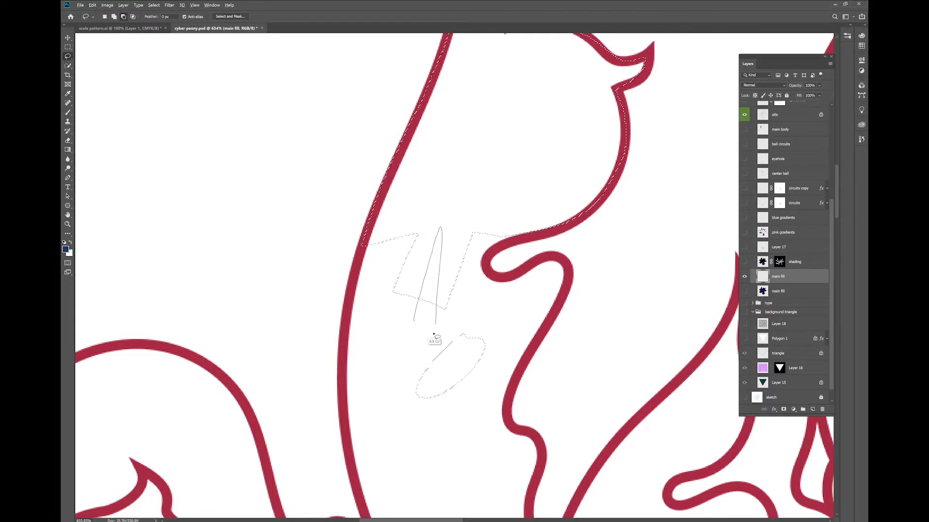
Extend the Lasso selection along the lower petal outline down to its base and fill the whole petal with dark blue
scroll(435, 336, down, 3)
scroll(542, 262, down, 3)
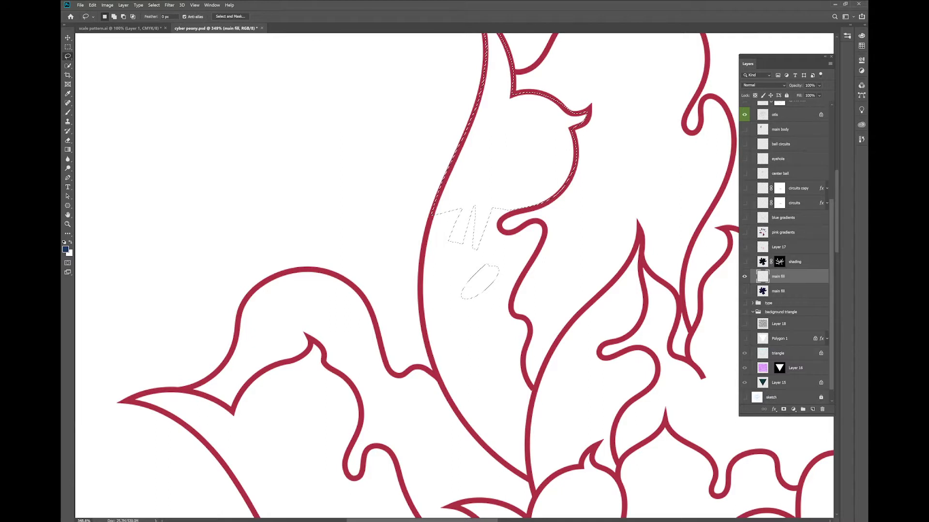
drag(433, 215, 424, 261)
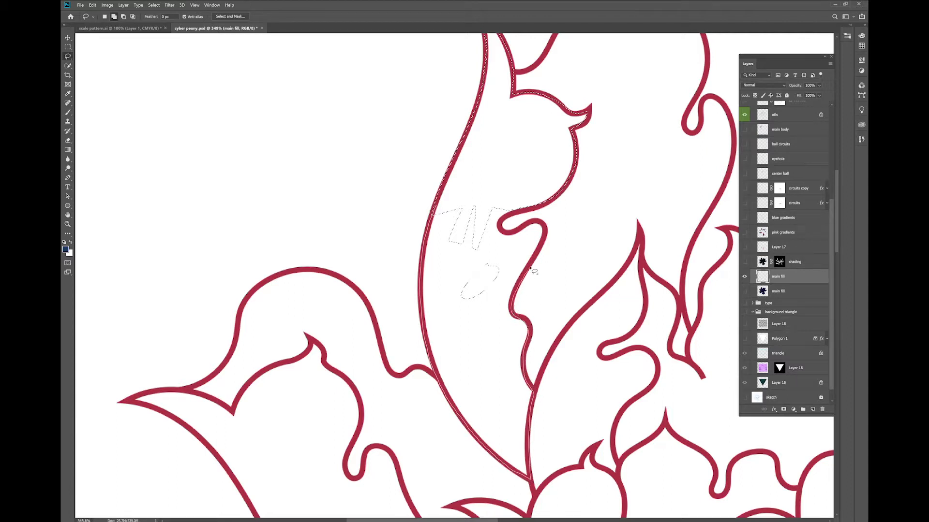
scroll(543, 211, down, 2)
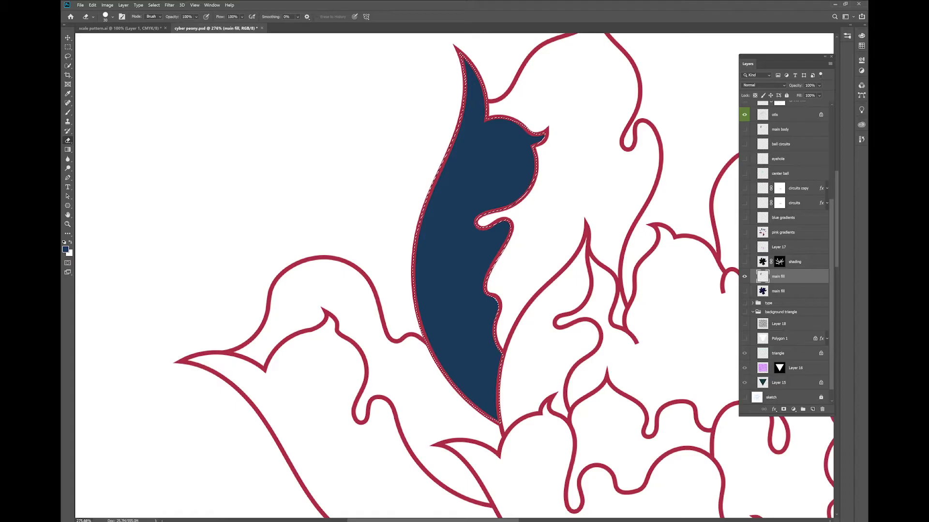
click(124, 5)
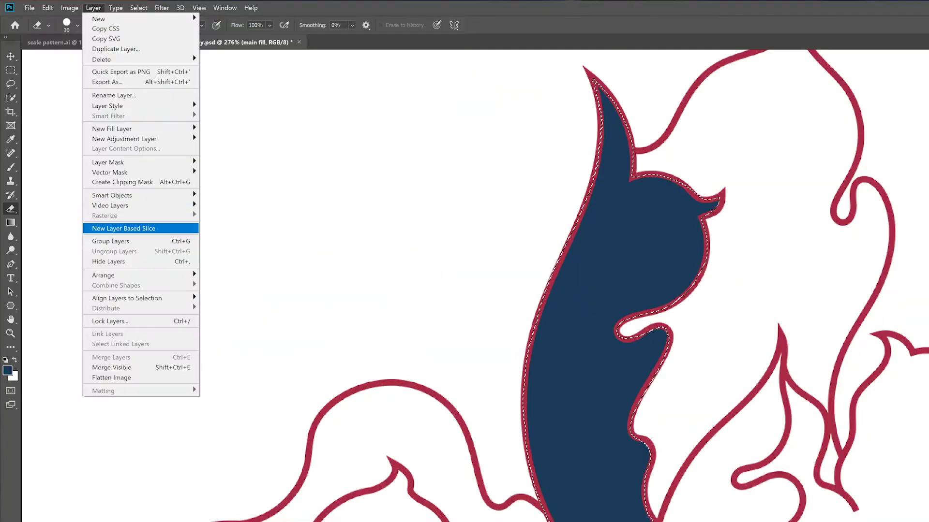
key(Left)
key(Right)
key(Left)
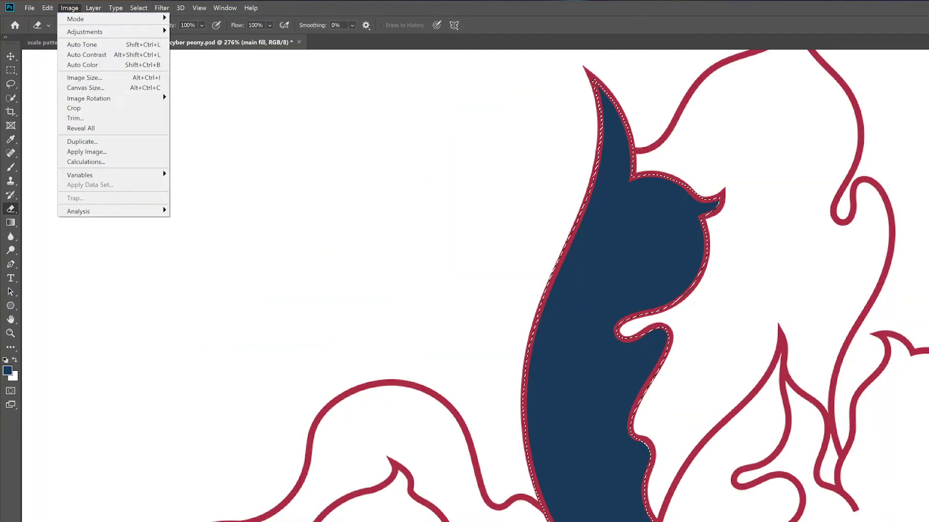
key(Down)
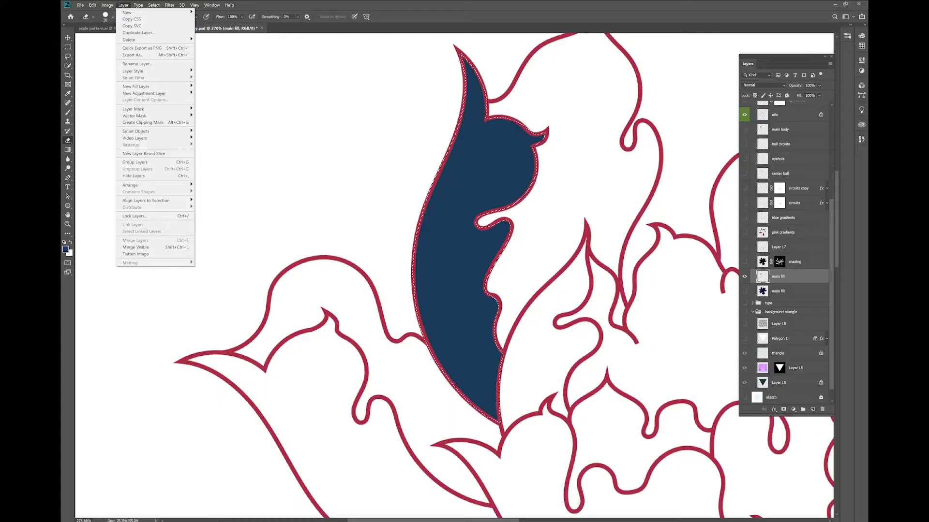
mouse_move(107, 5)
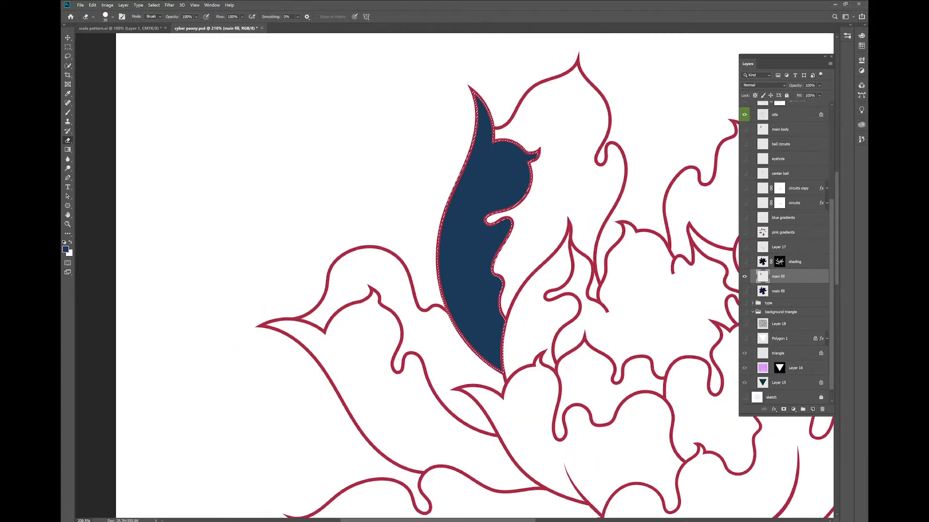
Pick a bright green in the colour picker and activate the Eraser
key(i)
click(65, 249)
click(468, 201)
click(425, 151)
key(Return)
key(e)
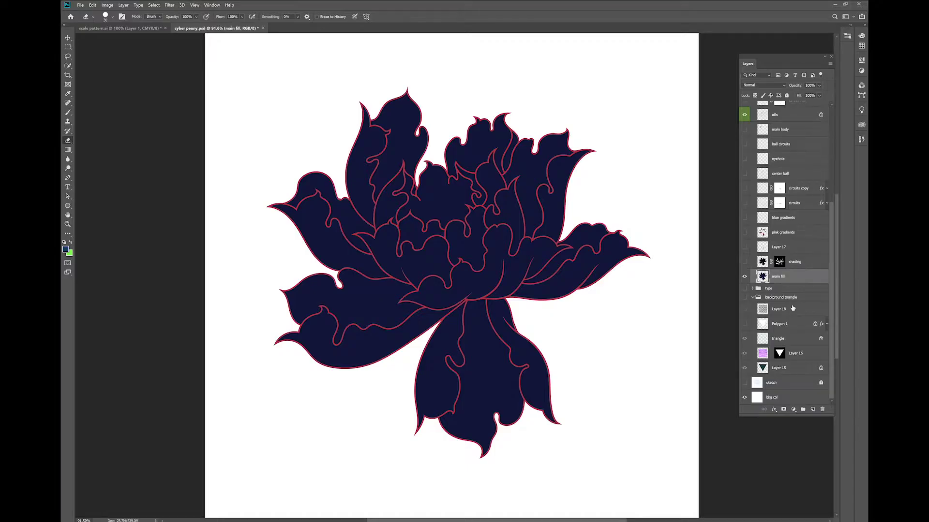
Duplicate the completed main fill layer and rename the copy to shading
scroll(452, 280, down, 2)
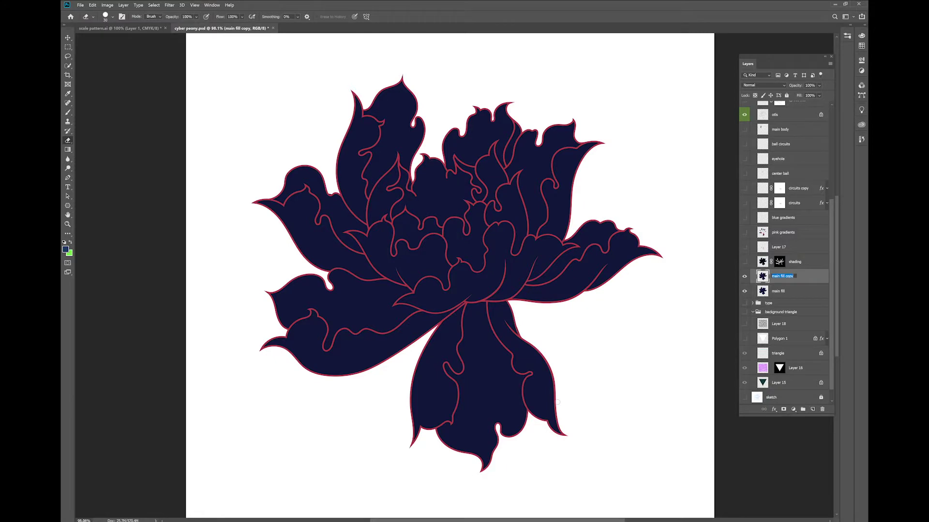
text(lh)
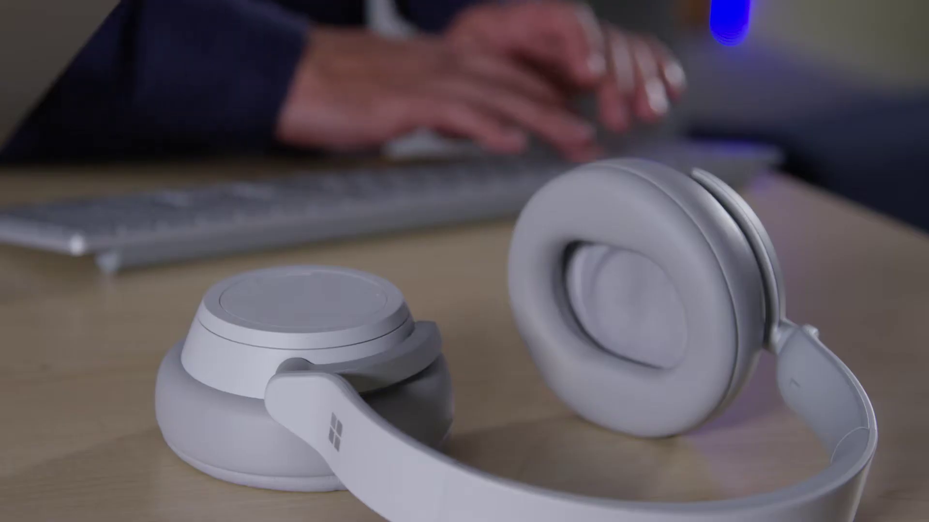
text(ading)
key(Return)
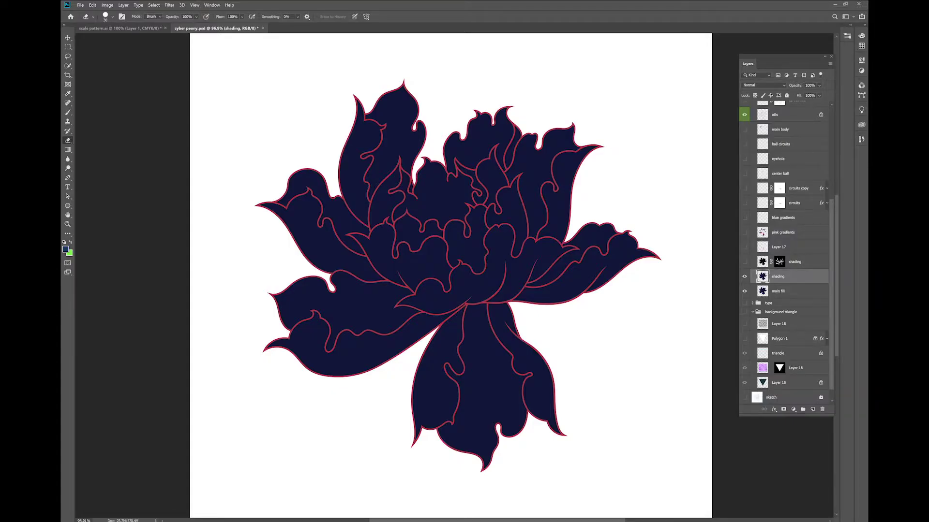
Darken the shading layer to near black with a Hue/Saturation adjustment: hue +23, saturation +100, lightness -96
key(alt+i)
key(Right)
key(Left)
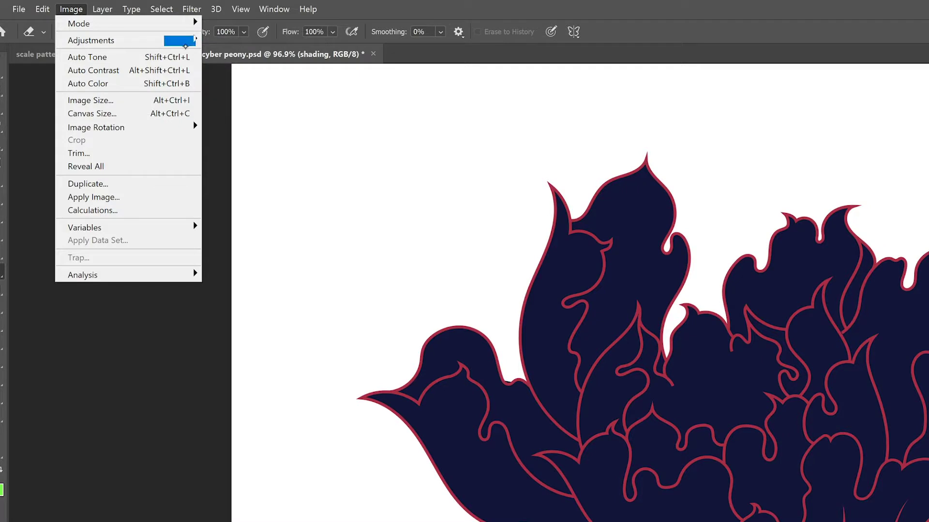
mouse_move(161, 20)
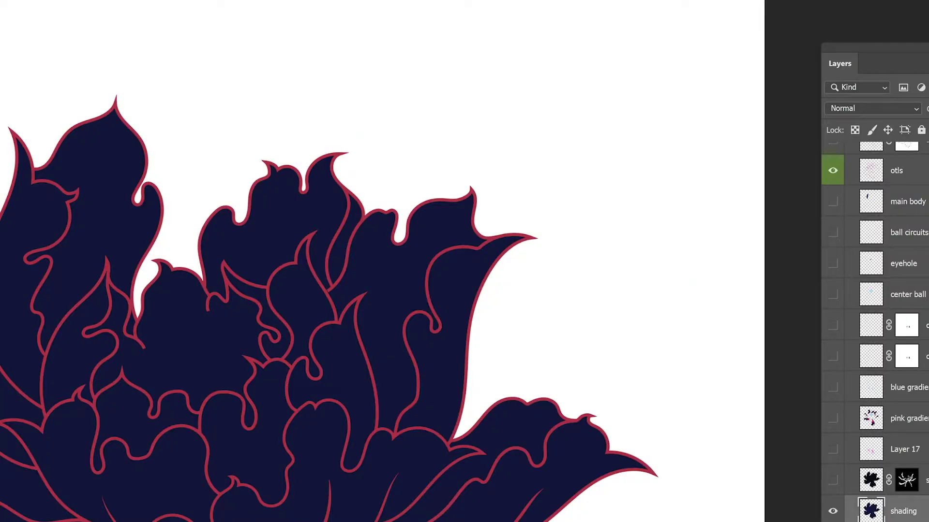
key(ctrl+u)
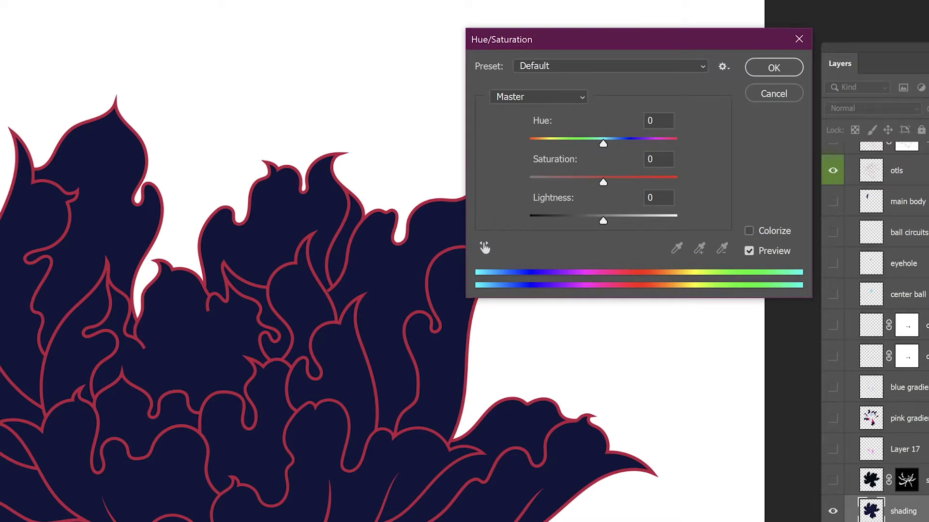
drag(604, 145, 666, 141)
drag(603, 181, 695, 169)
drag(658, 143, 564, 143)
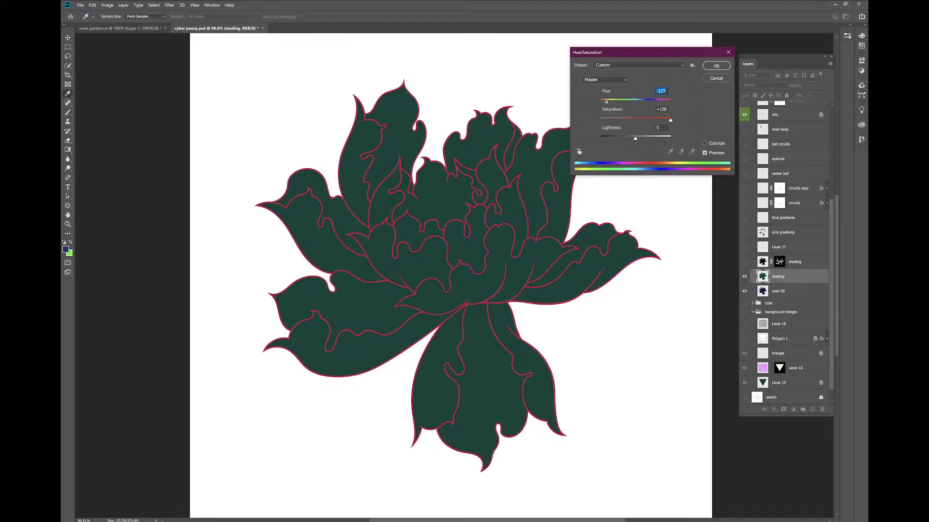
drag(605, 102, 643, 102)
drag(635, 139, 602, 138)
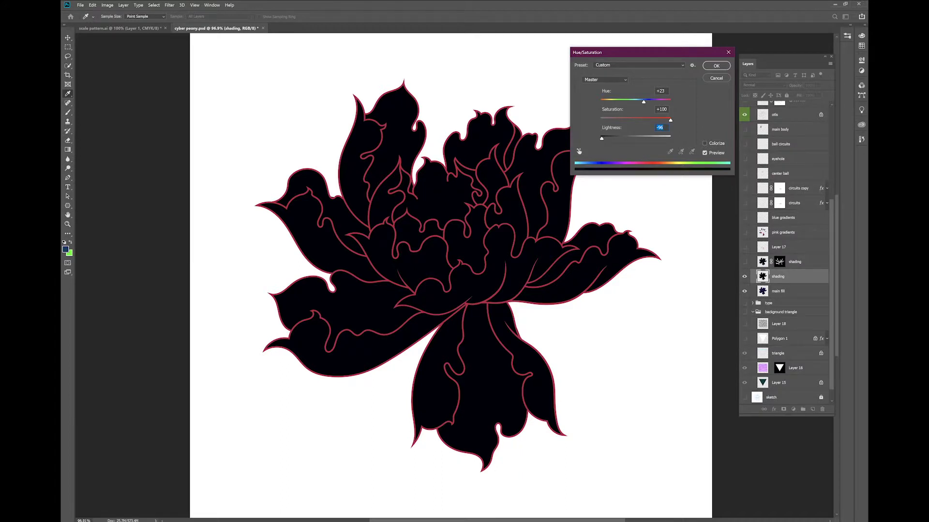
key(Return)
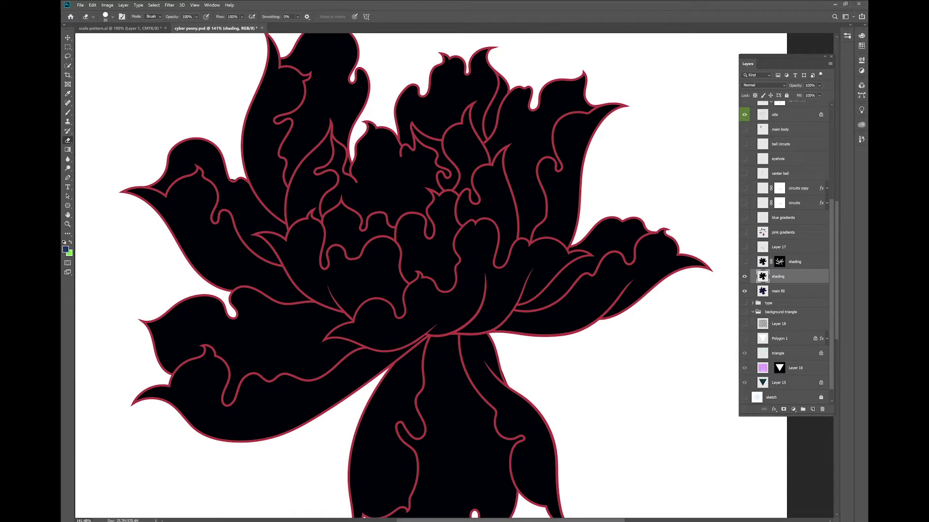
Toggle the shading layer's visibility to compare it with the main fill beneath
click(744, 276)
click(745, 277)
click(745, 277)
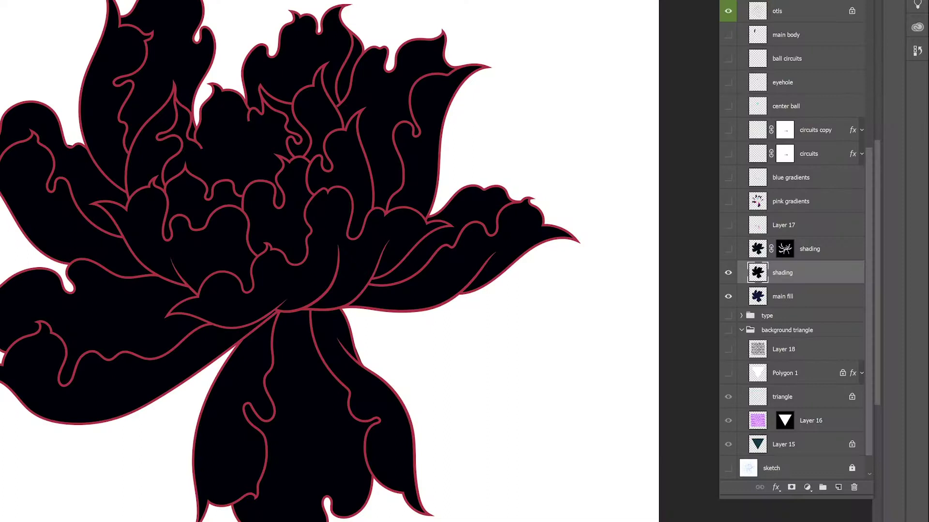
Add a layer mask to the new shading layer and make black the foreground colour
click(791, 487)
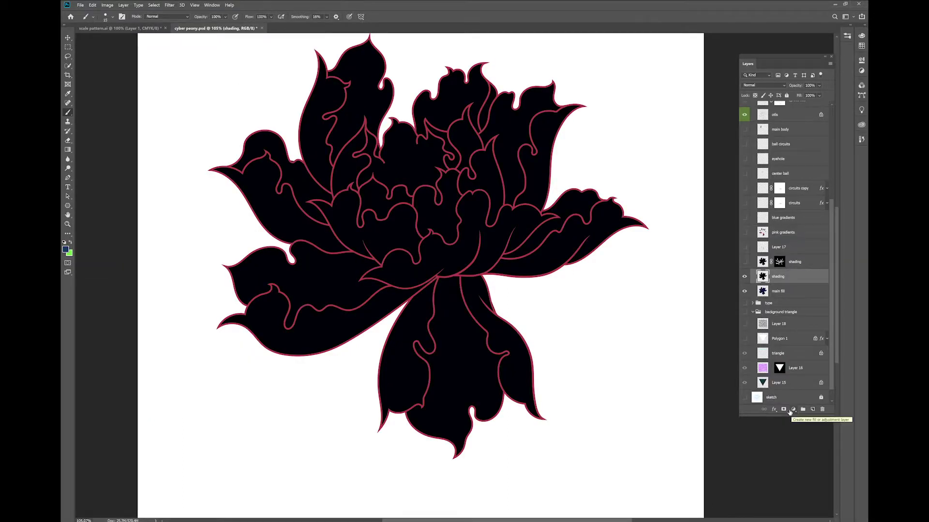
click(783, 409)
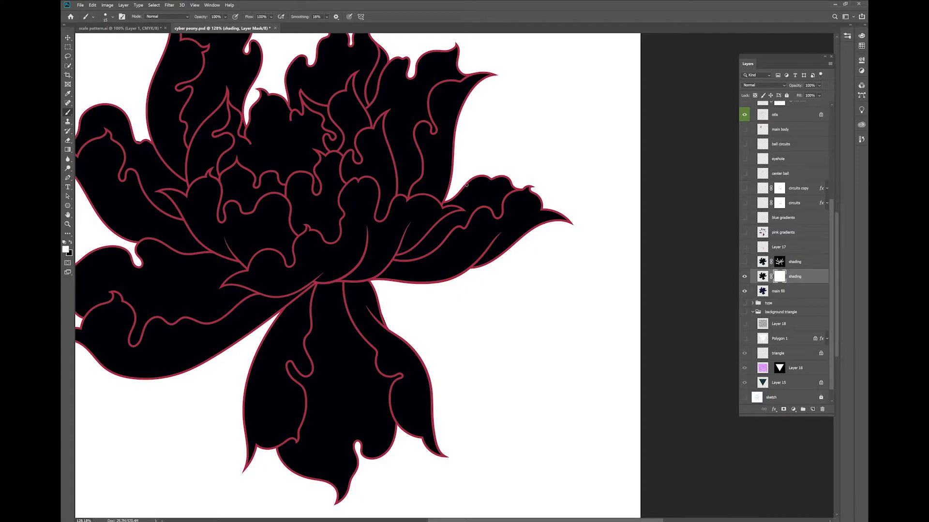
key(x)
Brush black on the mask along the upper-right petal's inner edge to reveal the blue fill, and paint out a stray stroke with white
scroll(358, 271, down, 2)
scroll(357, 271, up, 5)
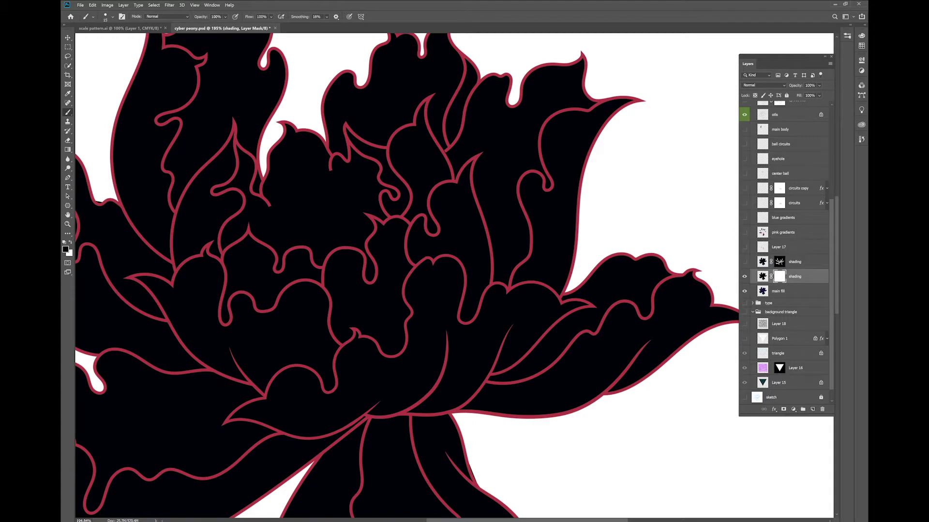
mouse_move(537, 275)
mouse_down()
mouse_move(541, 194)
mouse_move(624, 100)
mouse_move(512, 283)
mouse_move(521, 280)
mouse_up()
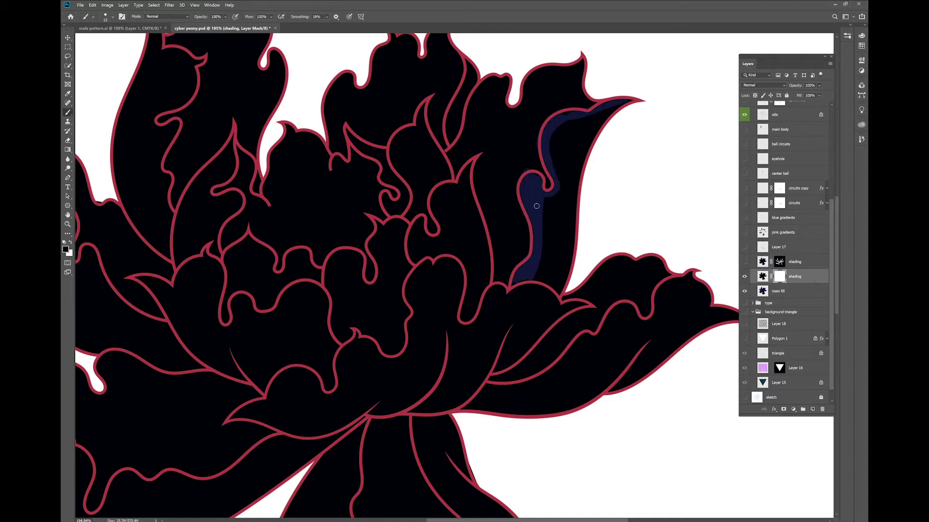
drag(481, 120, 530, 186)
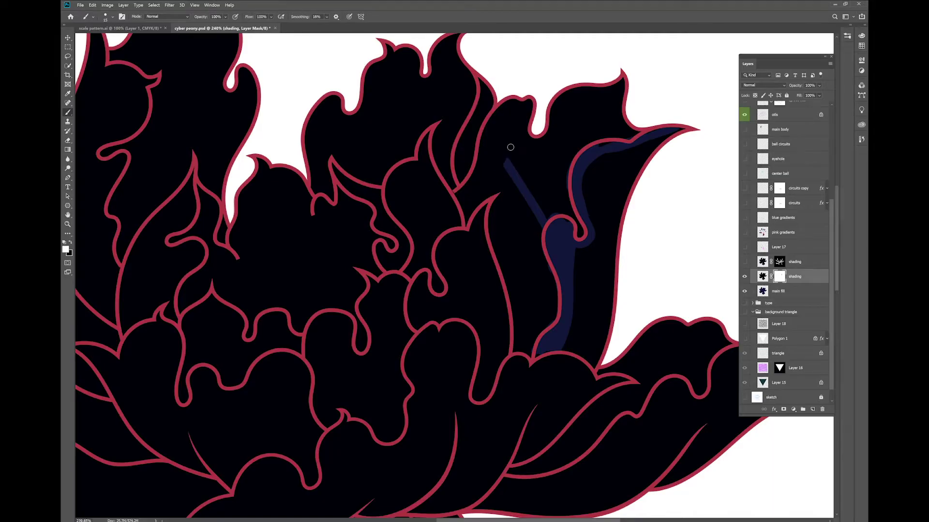
mouse_move(549, 216)
mouse_down()
mouse_move(573, 201)
mouse_move(545, 237)
mouse_up()
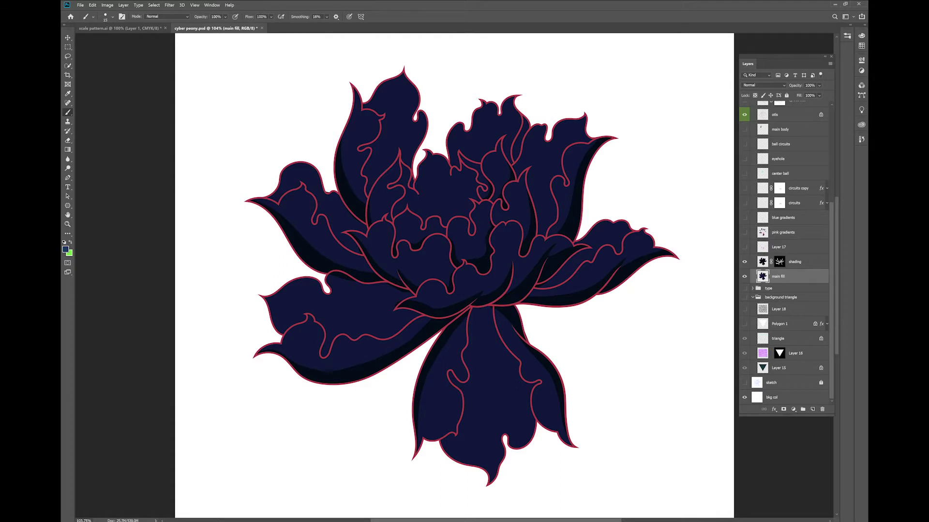
Select the finished shading layer, and show and hide the pink gradients layer to preview the petal colouring
key(ctrl+minus)
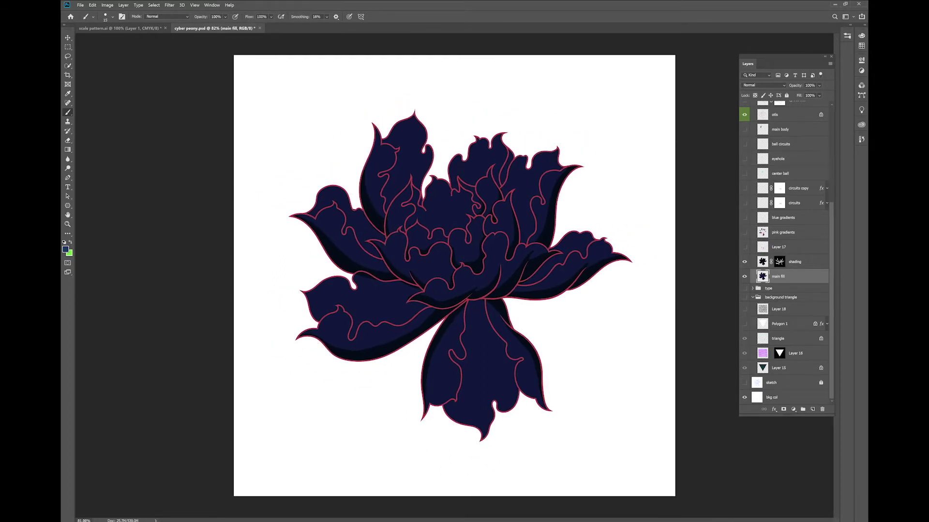
click(780, 263)
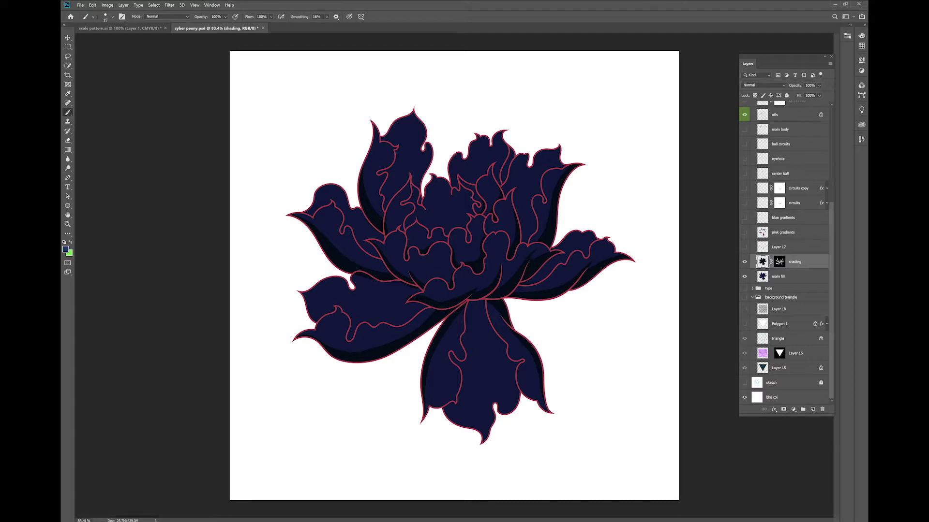
click(745, 233)
scroll(462, 299, up, 2)
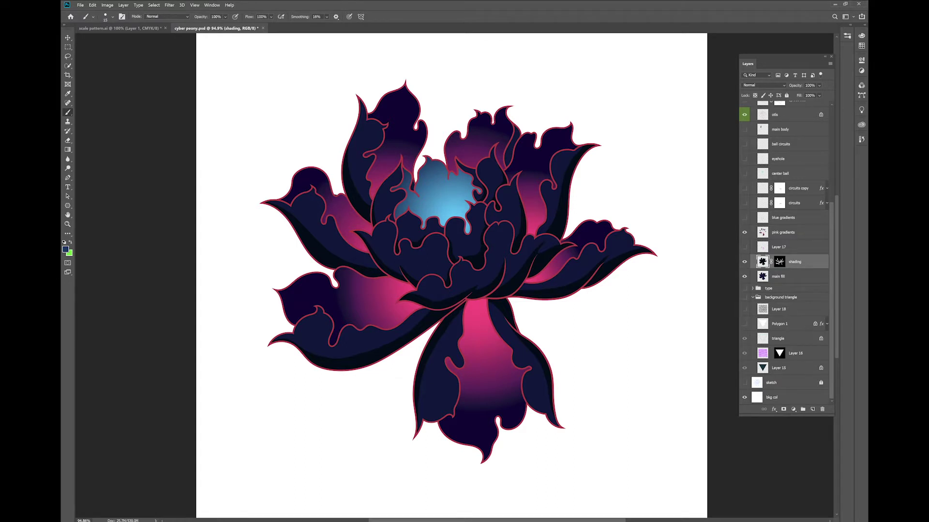
click(744, 232)
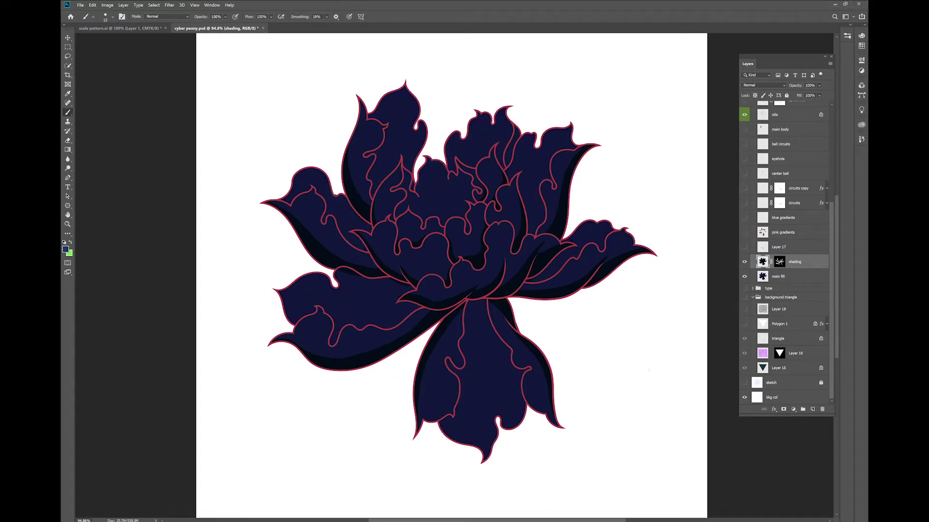
Add a layer named petal gradients above the shading layer and load the foreground-to-background preset for the Gradient tool
click(812, 409)
double_click(778, 261)
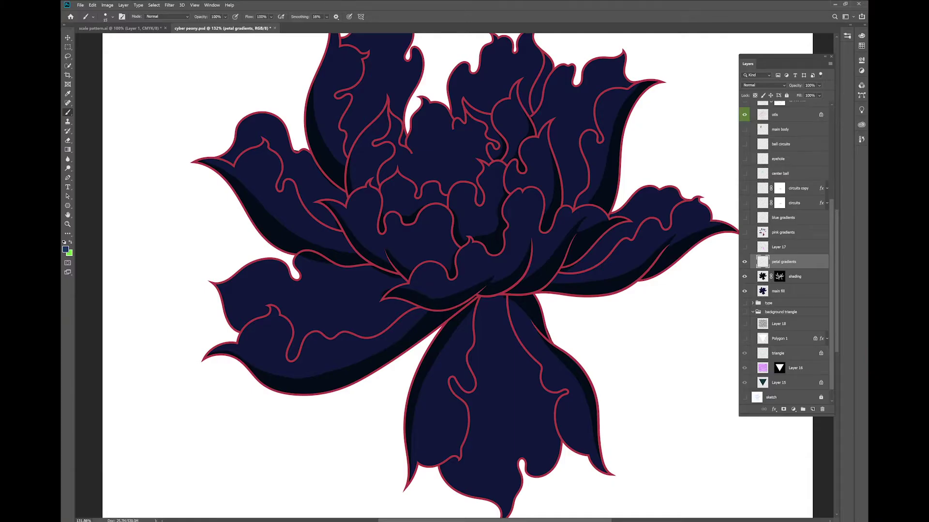
click(68, 150)
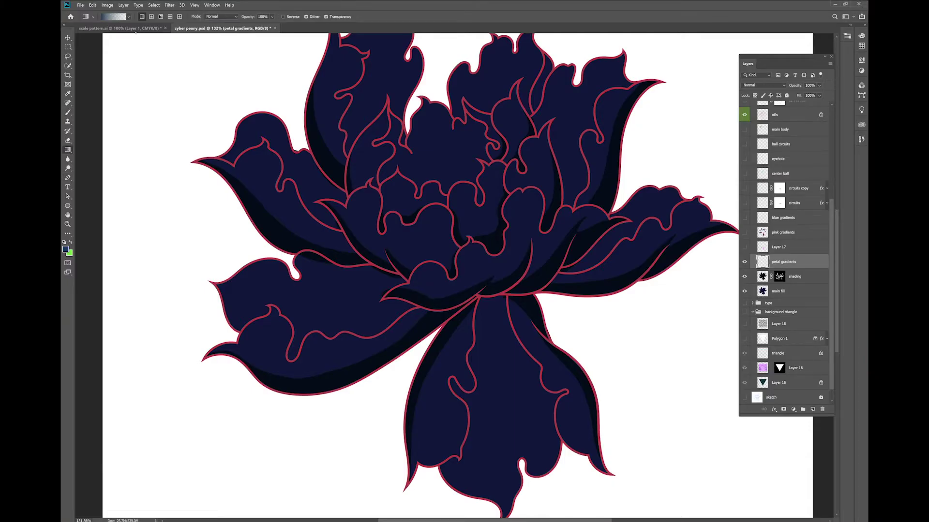
click(113, 16)
click(78, 31)
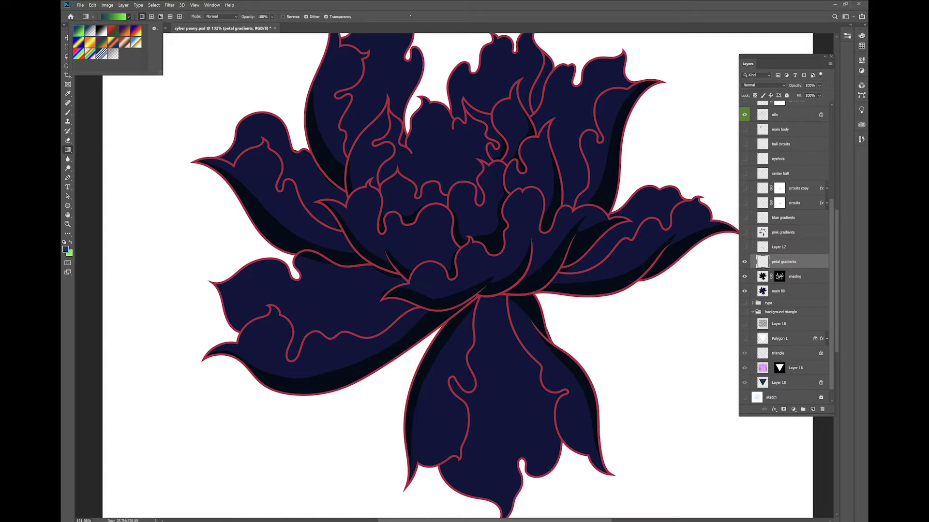
click(400, 41)
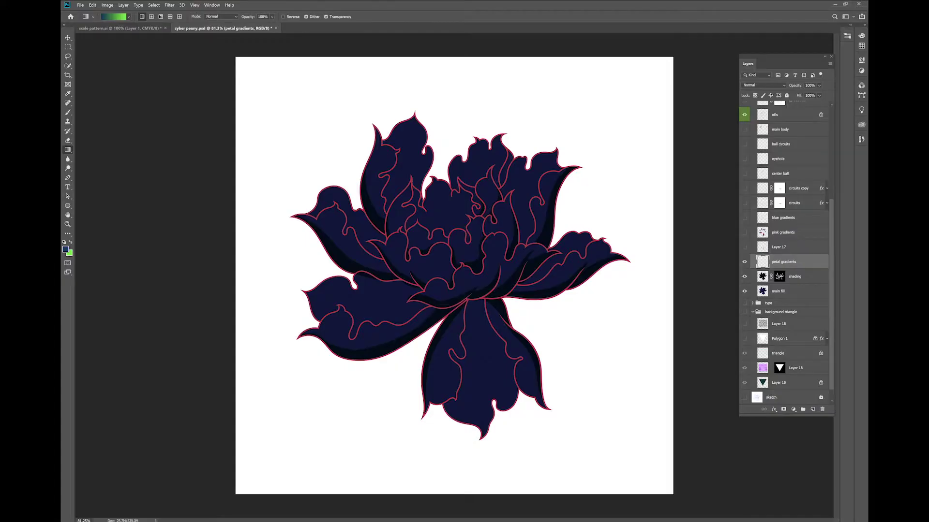
Test the dark blue to green linear gradient on the petal gradients layer at medium, very short and full-canvas lengths, undoing the first two
drag(434, 189, 479, 314)
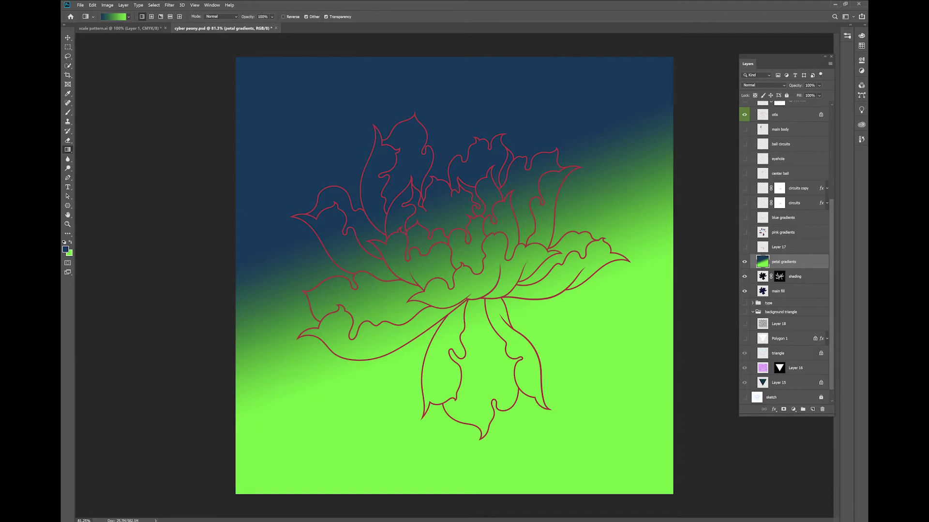
key(ctrl+z)
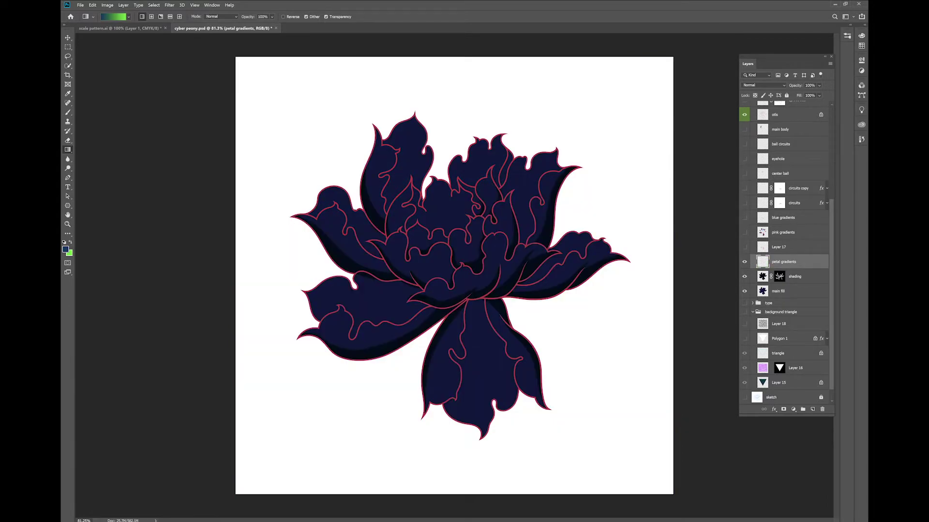
drag(444, 207, 453, 220)
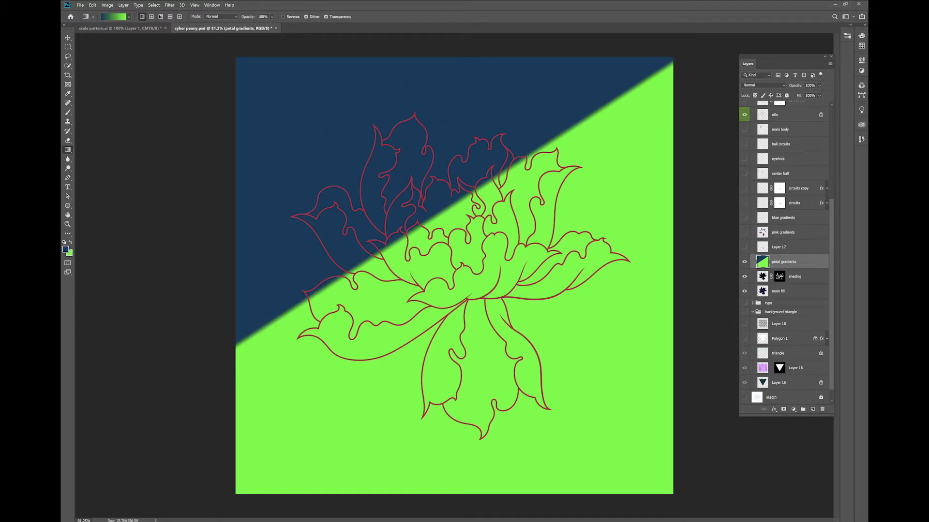
key(ctrl+z)
drag(461, 57, 462, 497)
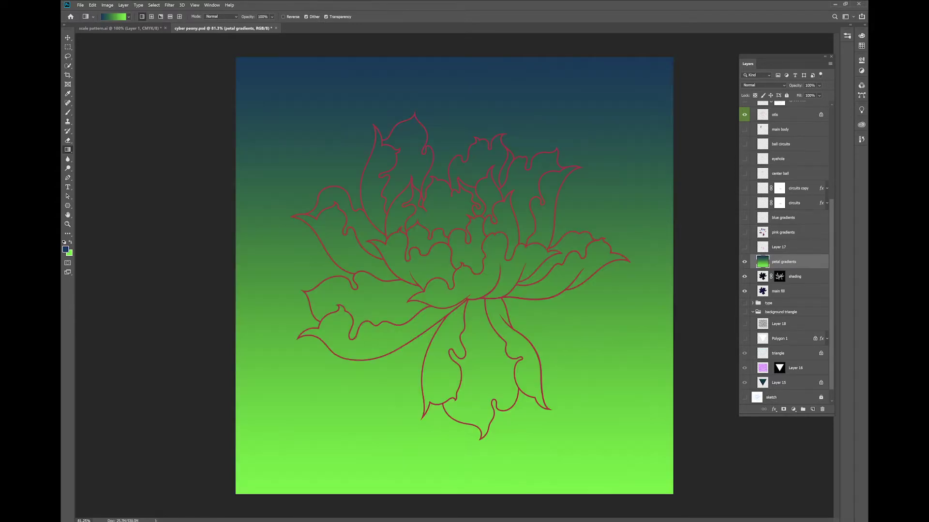
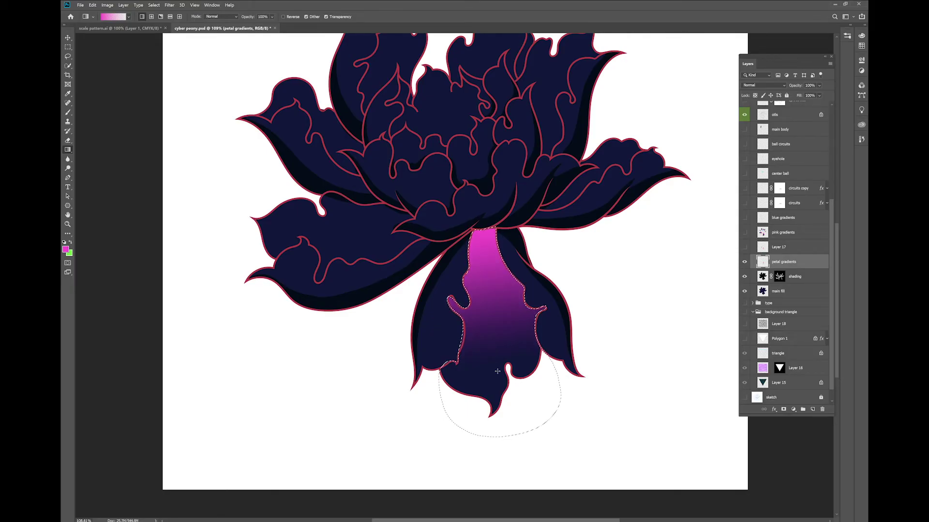
Deselect the pink bottom petal and lasso the inner area of the lower-left petal for the Gradient tool
key(ctrl+d)
key(l)
scroll(251, 205, up, 3)
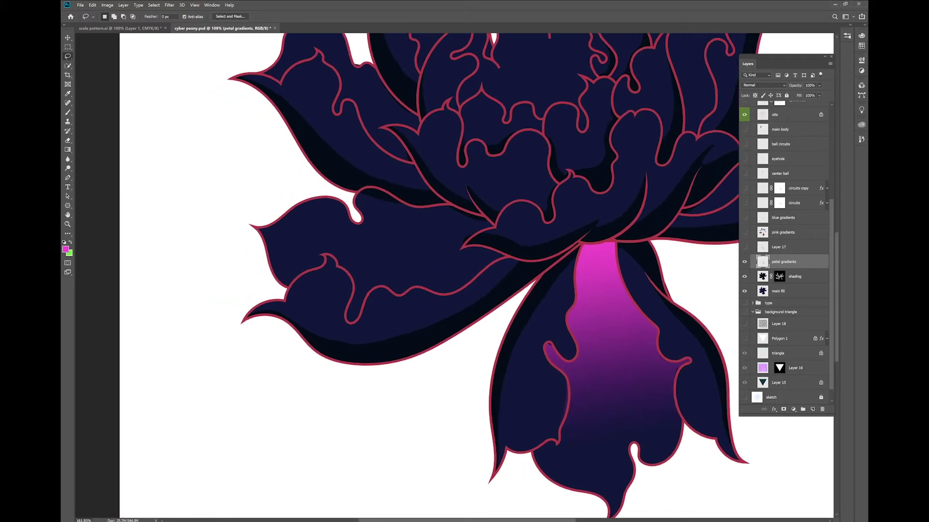
scroll(505, 271, down, 3)
mouse_move(506, 271)
mouse_down()
mouse_move(446, 294)
mouse_move(401, 246)
mouse_move(428, 231)
mouse_move(478, 238)
mouse_up()
key(g)
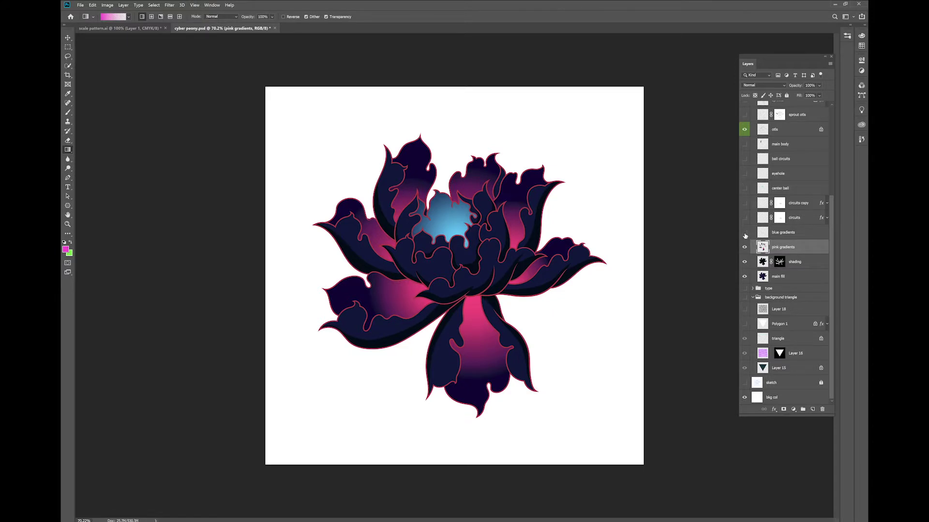
Show the blue gradients layer and fill the bkg col layer with black (#000000)
click(745, 233)
scroll(452, 251, up, 3)
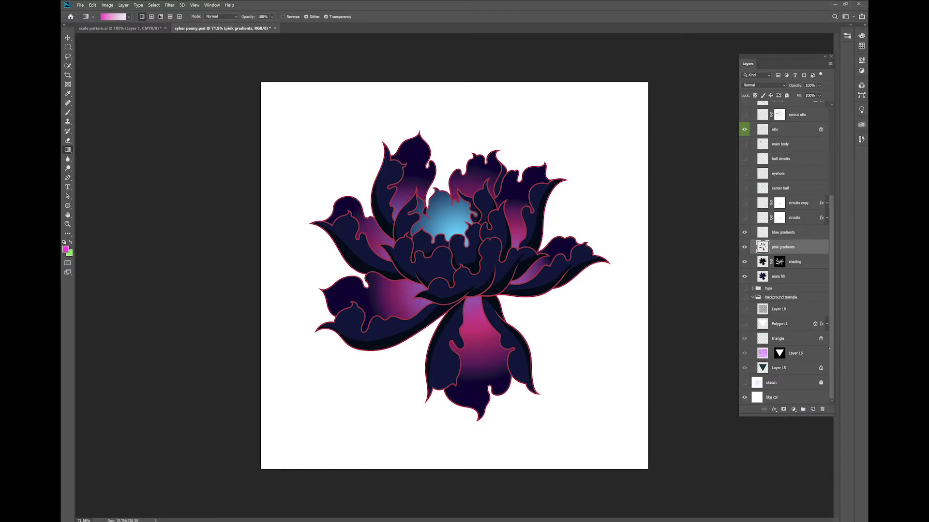
click(780, 401)
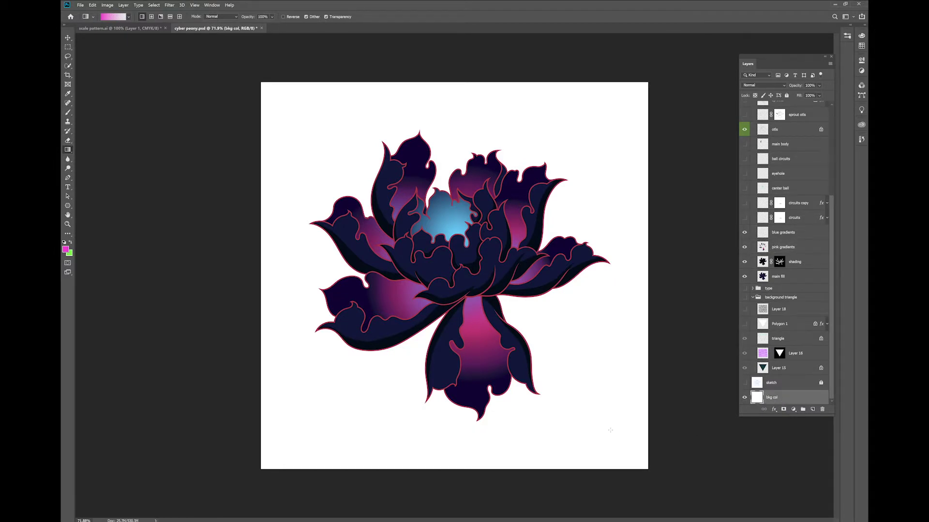
click(65, 249)
drag(453, 211, 461, 228)
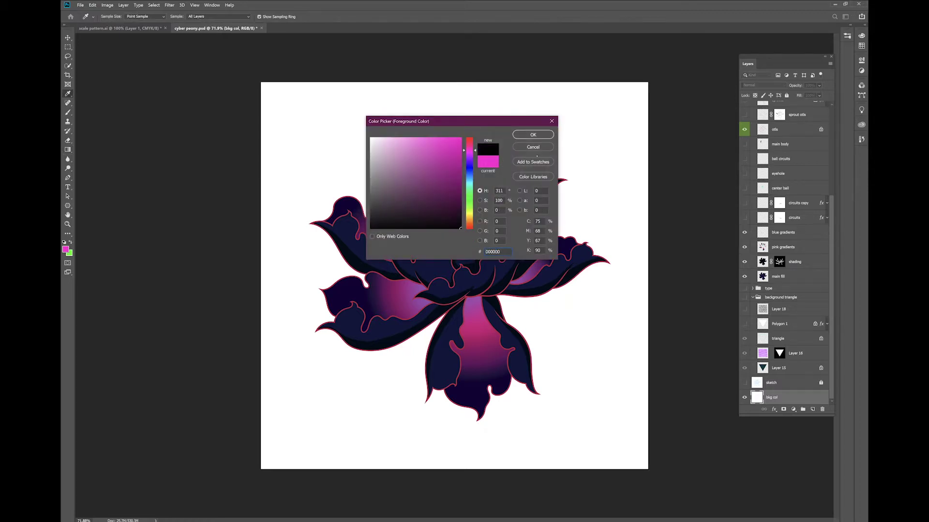
key(Return)
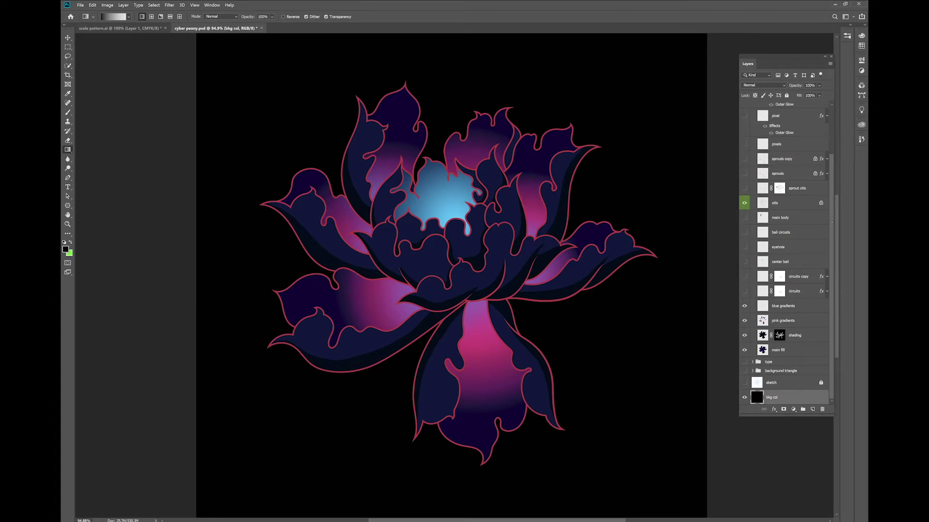
Show the sprouts copy layer with its pink-and-blue stems and inspect them across the petals
scroll(783, 251, up, 2)
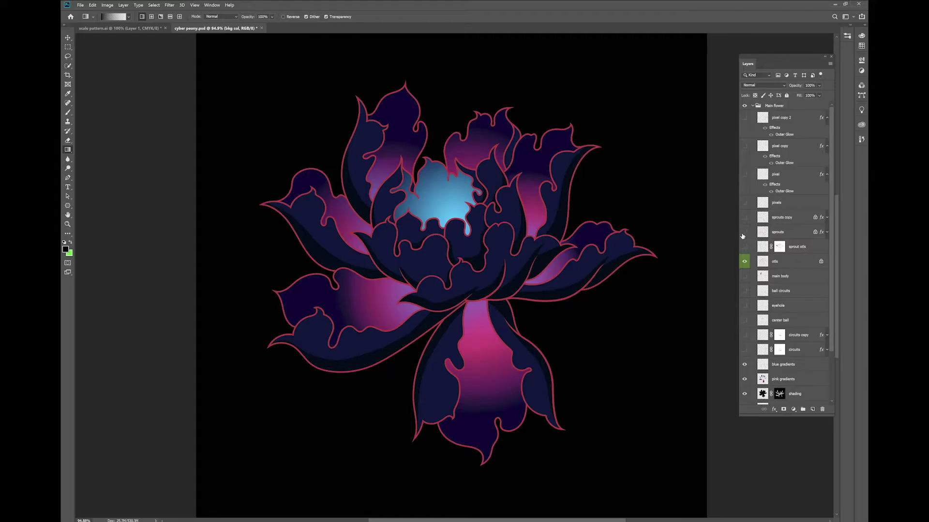
click(744, 218)
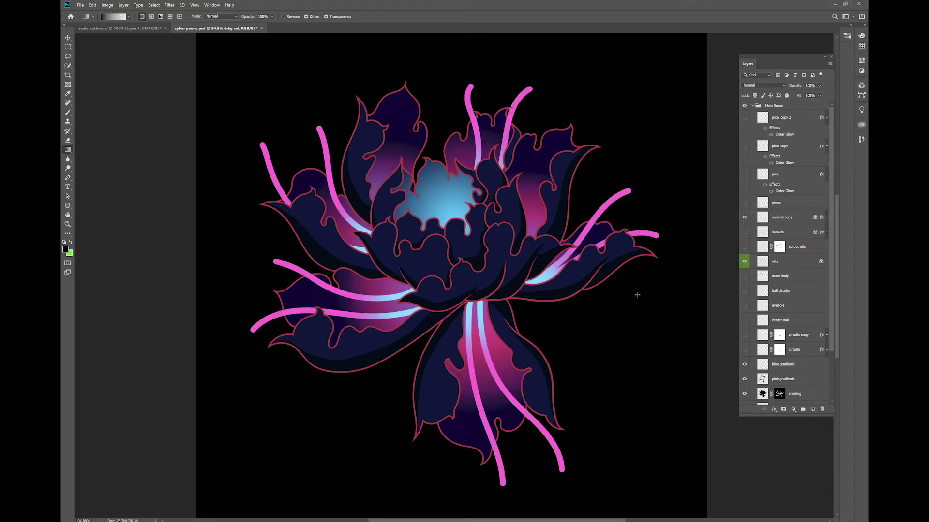
scroll(461, 285, down, 3)
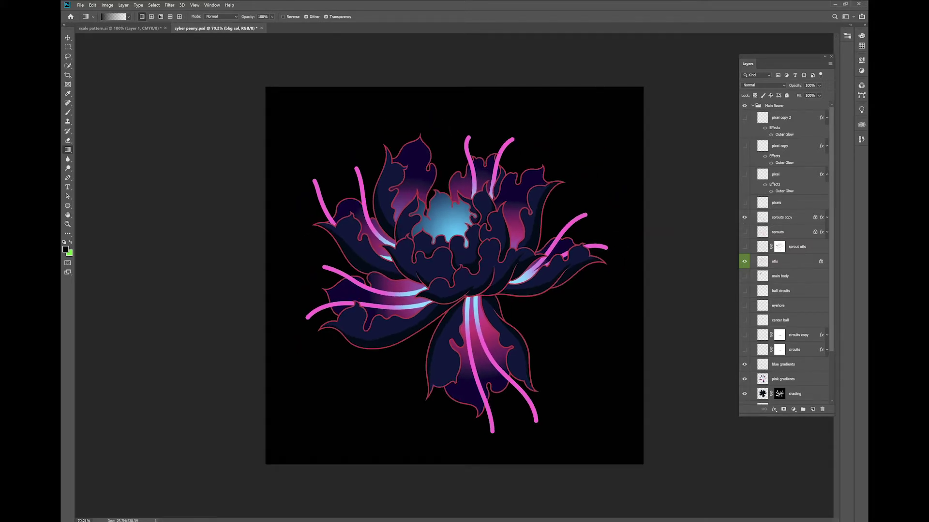
scroll(451, 278, up, 3)
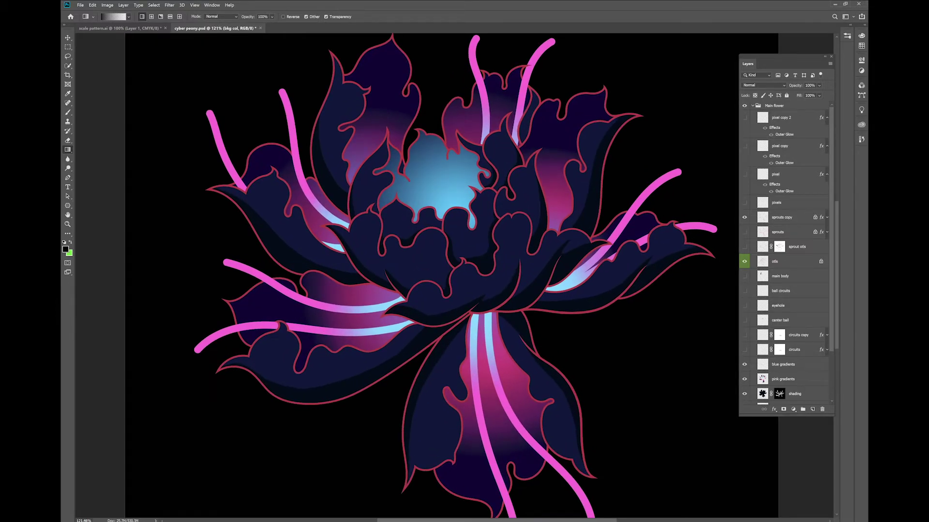
scroll(525, 270, down, 2)
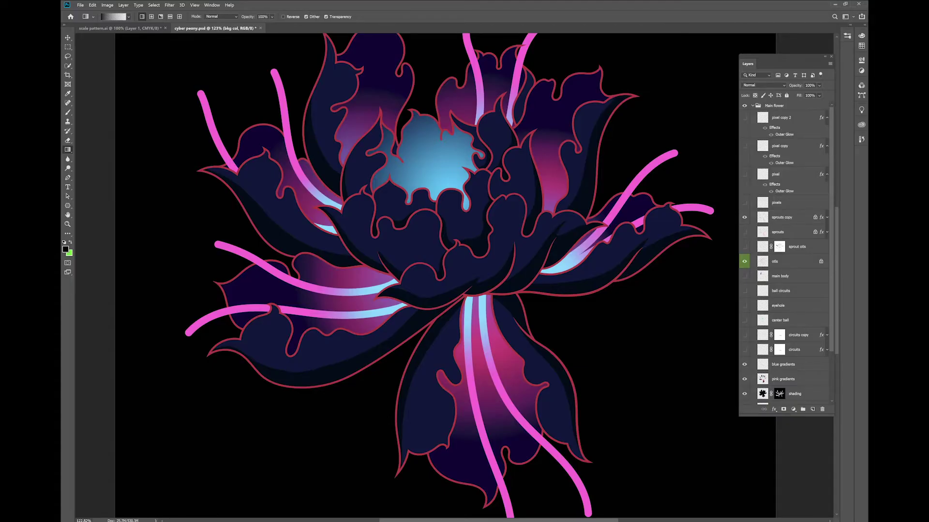
key(ctrl+0)
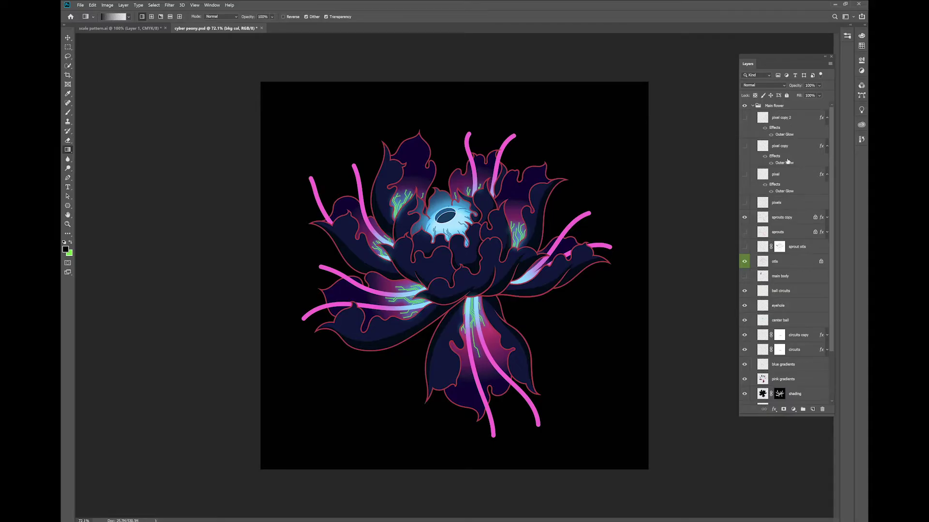
Delete the pixel copy 2, pixel copy and pixel layers from the Main flower group
key(alt+period)
shift+click(782, 184)
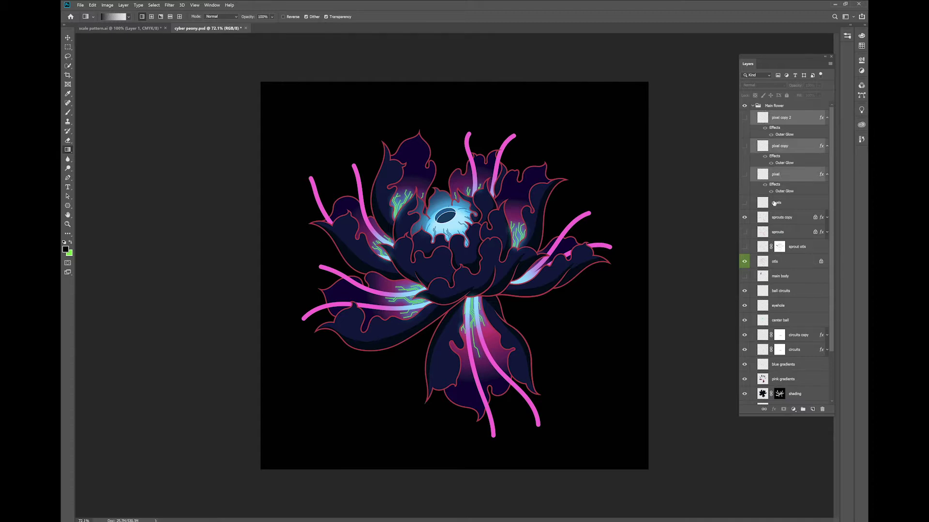
key(Delete)
Show the existing pixels layer to examine the glowing green squares around the flower's centre, and hide it again
click(744, 120)
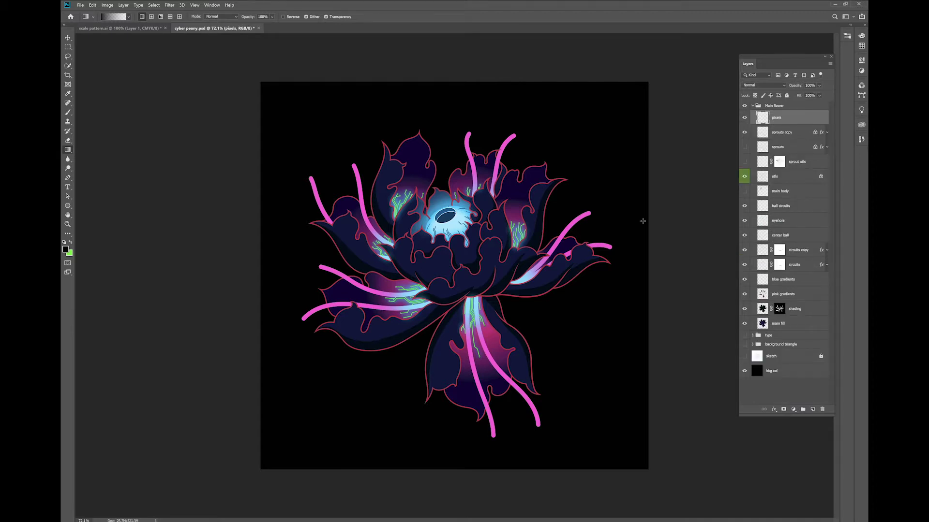
scroll(445, 253, up, 5)
scroll(445, 252, down, 3)
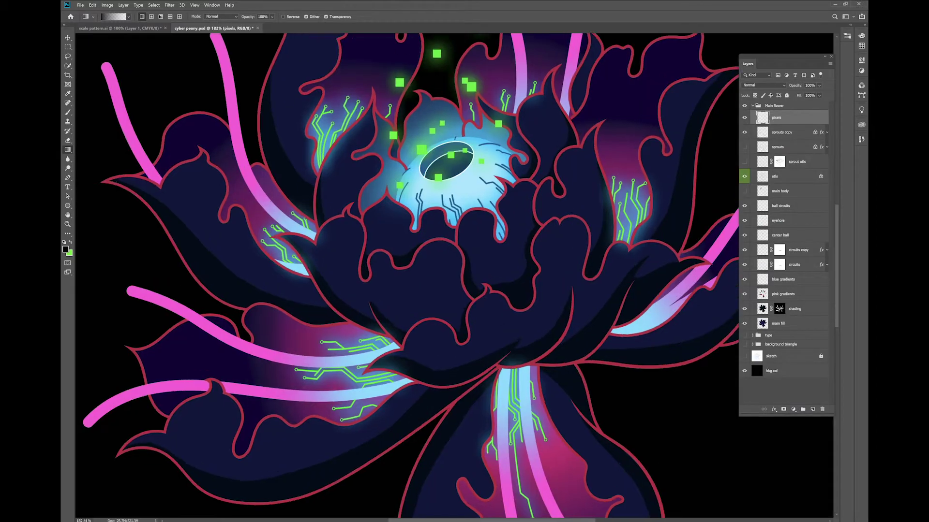
scroll(445, 253, up, 2)
scroll(444, 252, down, 3)
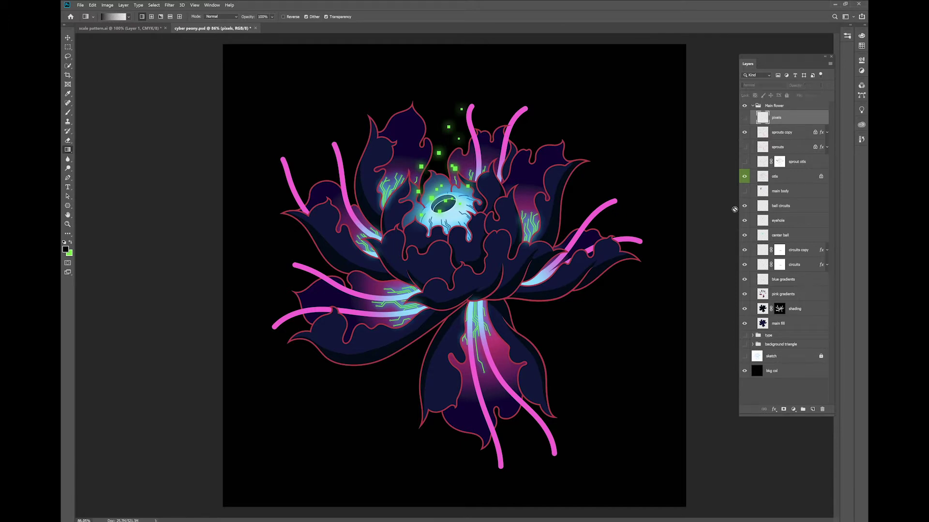
click(744, 117)
Add a new layer named pixels at the top of the Main flower group
click(813, 410)
double_click(778, 118)
text(pixels)
key(Return)
key(ctrl+plus)
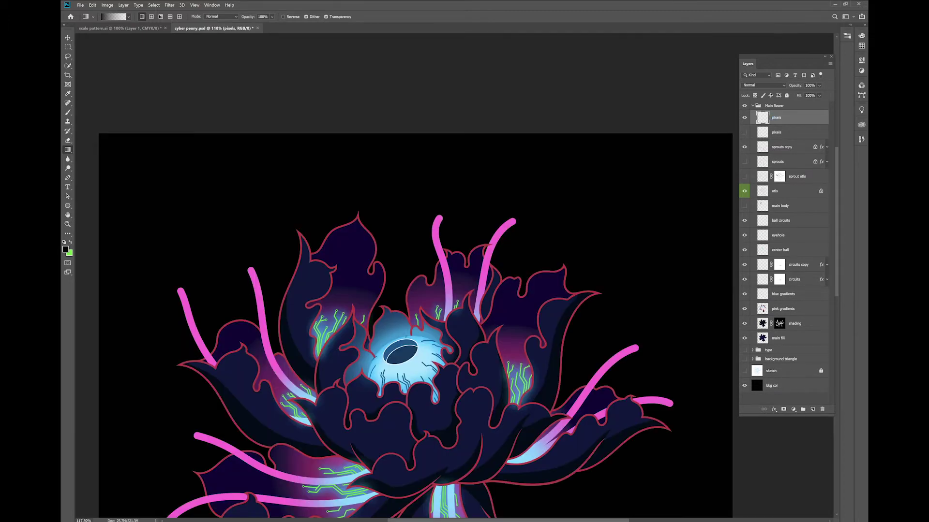
Select a square area on the black background above the upper-right petals and fill it with bright green
key(m)
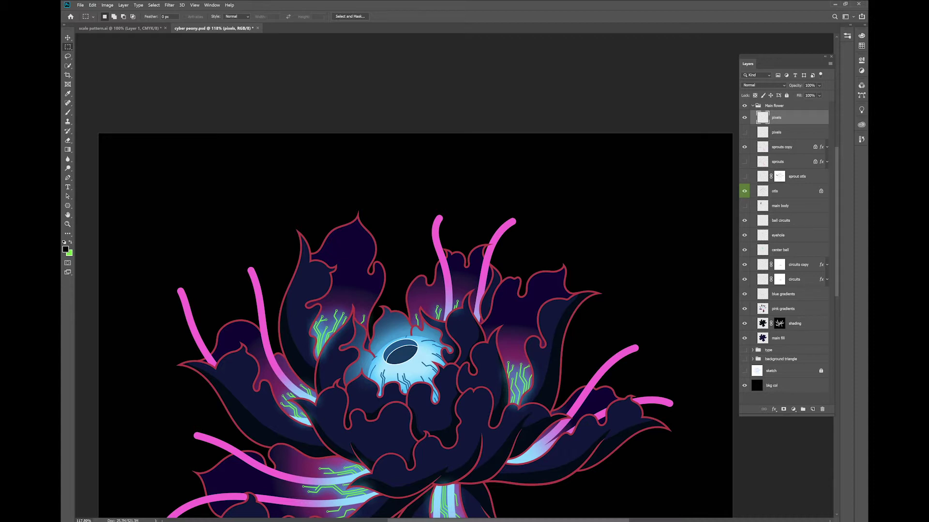
drag(556, 166, 606, 217)
key(x)
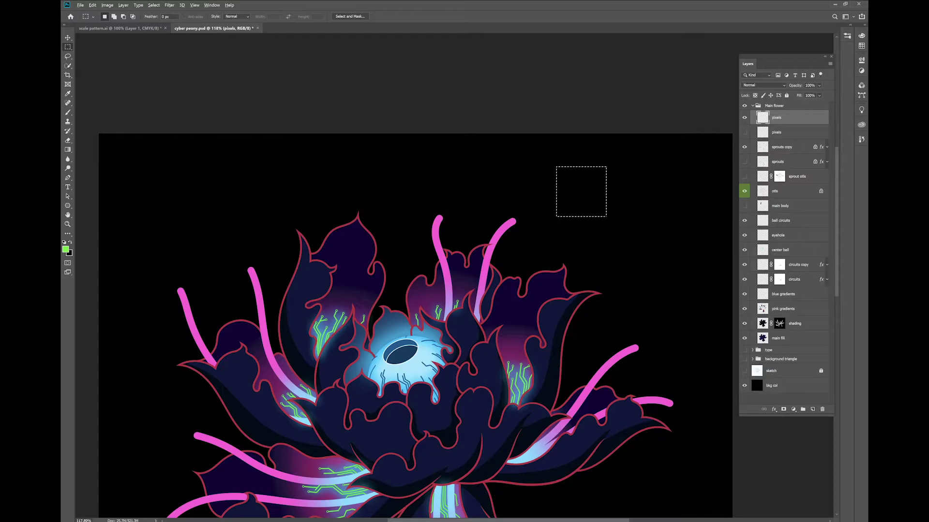
key(alt+BackSpace)
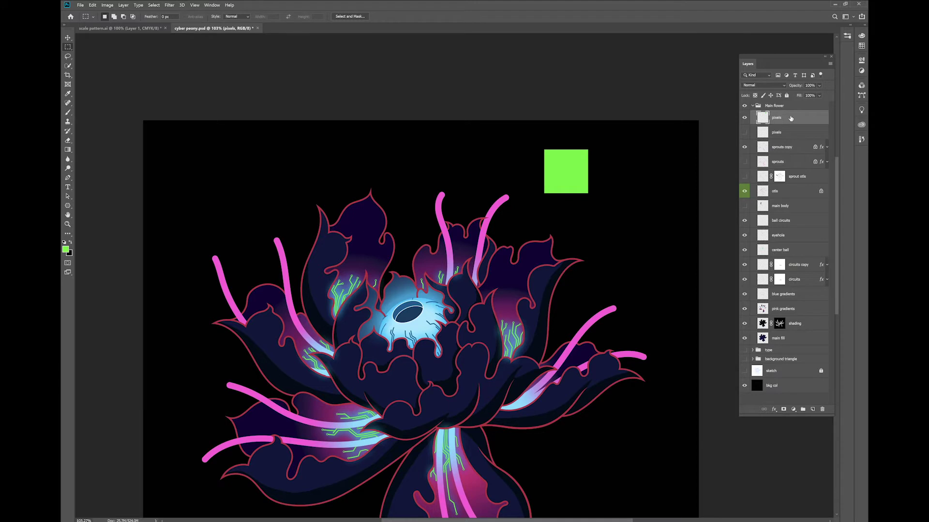
Apply a green Outer Glow in Screen mode to the new pixels layer, tightening its size and adjusting its opacity
double_click(790, 119)
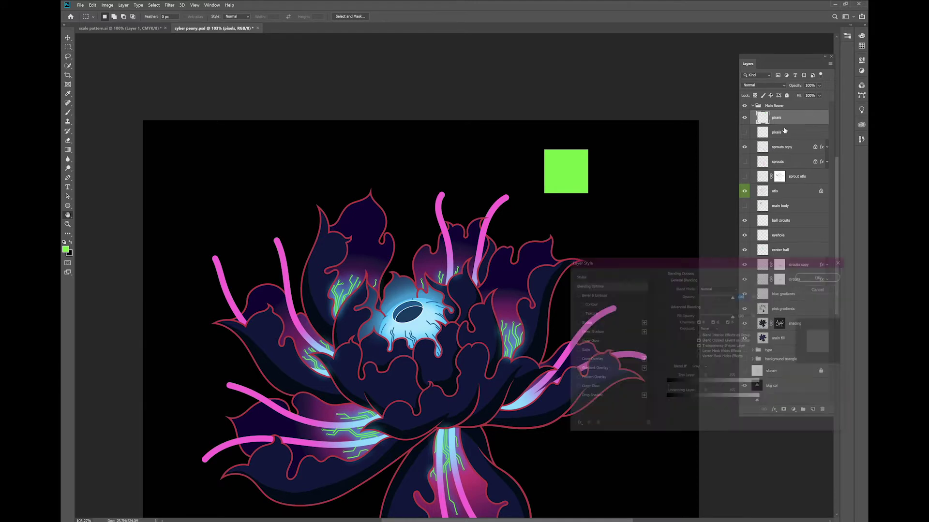
drag(718, 266, 472, 239)
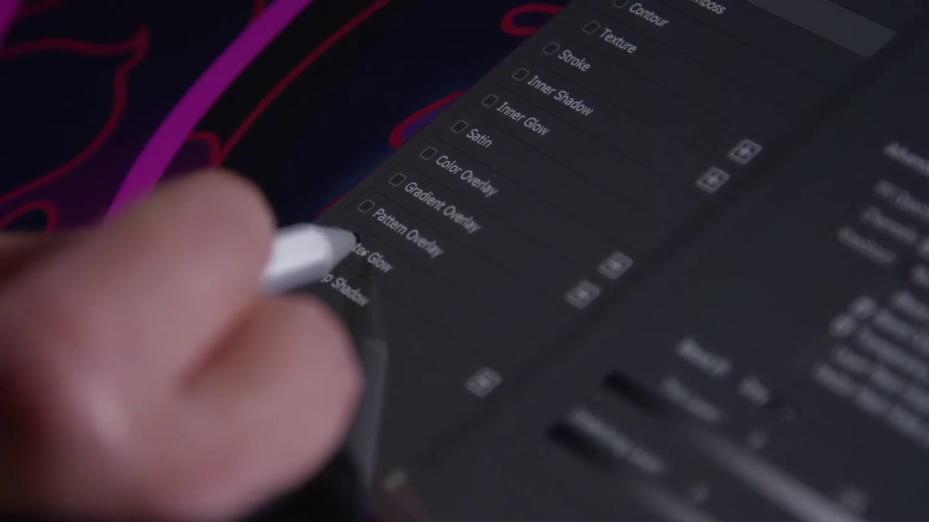
click(224, 362)
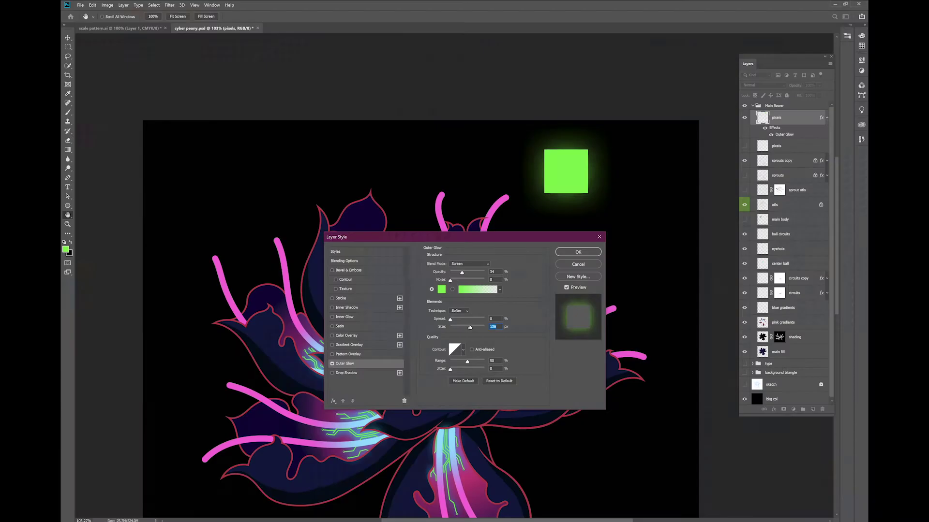
mouse_move(470, 327)
mouse_down()
mouse_move(460, 328)
mouse_move(469, 327)
mouse_up()
drag(462, 273, 462, 273)
text(20)
key(Return)
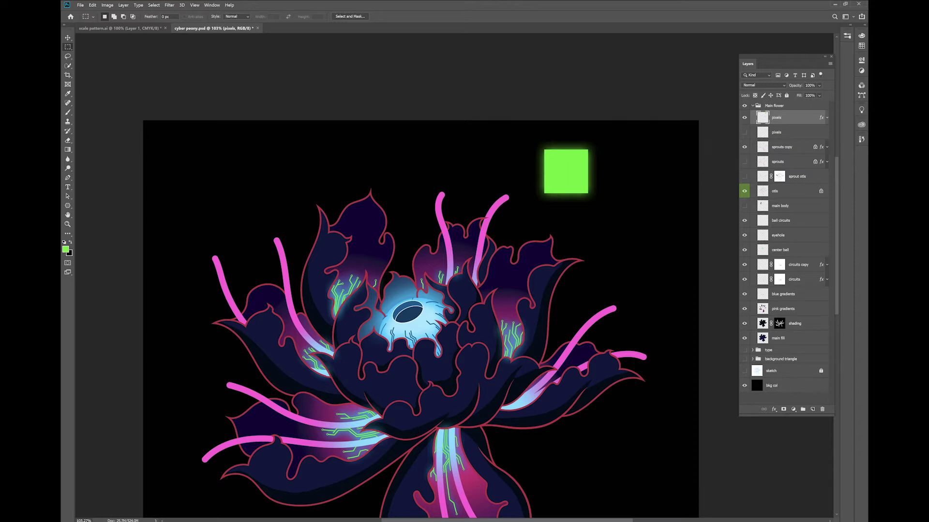
Scale the green square down to about 28% and place it at the glowing centre's upper-left edge, comparing it with the existing pixels layer
key(ctrl+t)
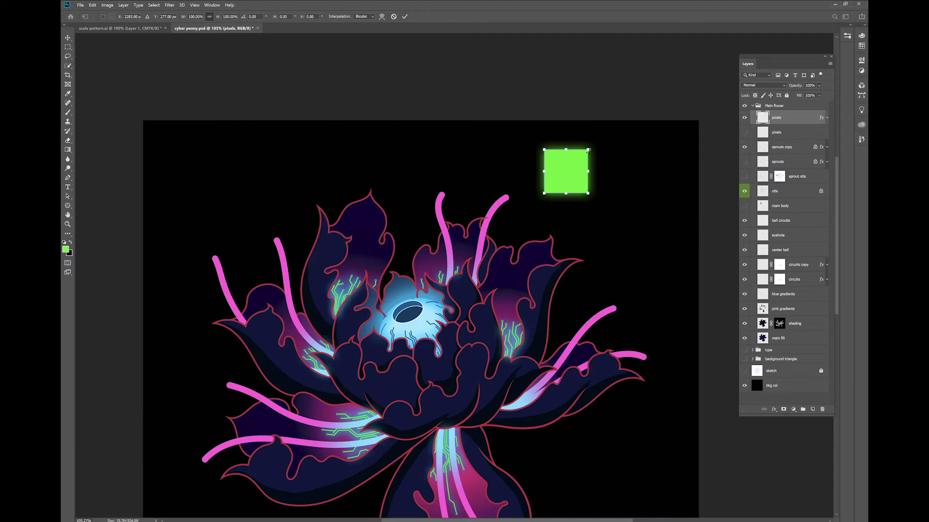
drag(588, 149, 551, 188)
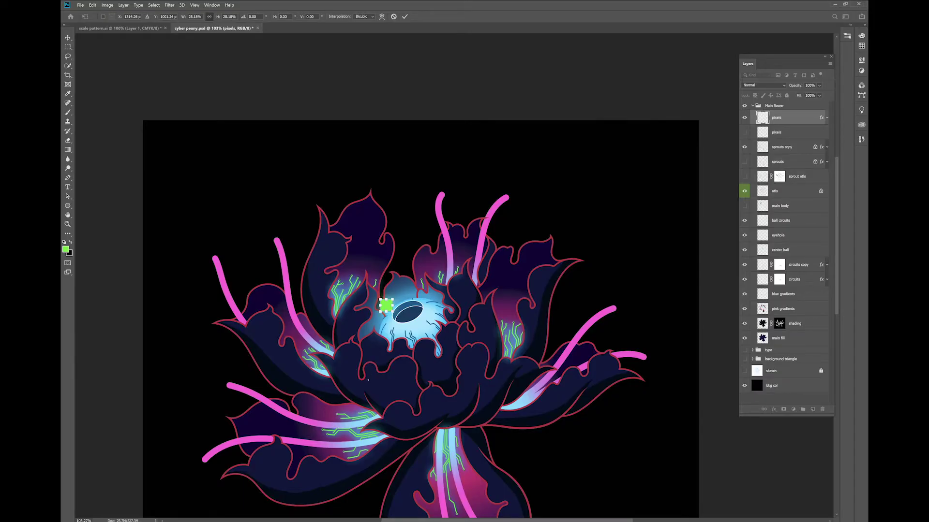
key(Return)
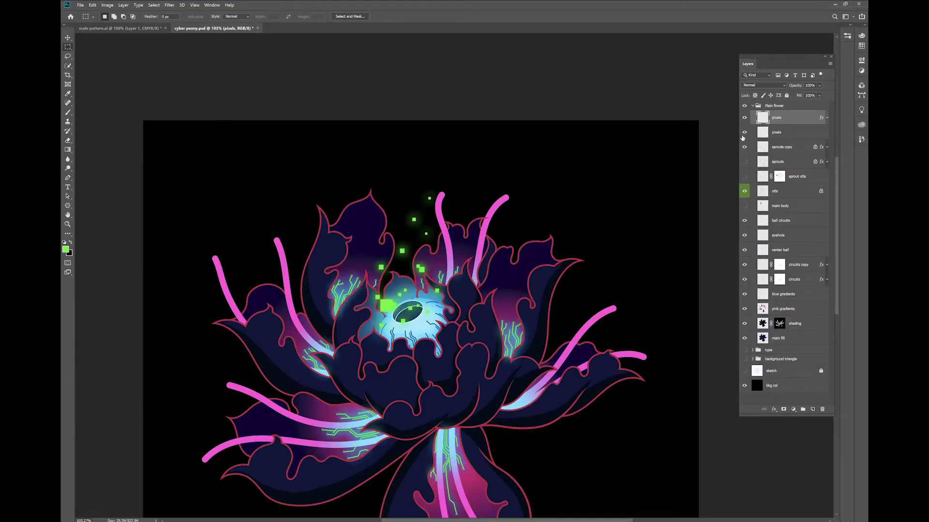
click(744, 132)
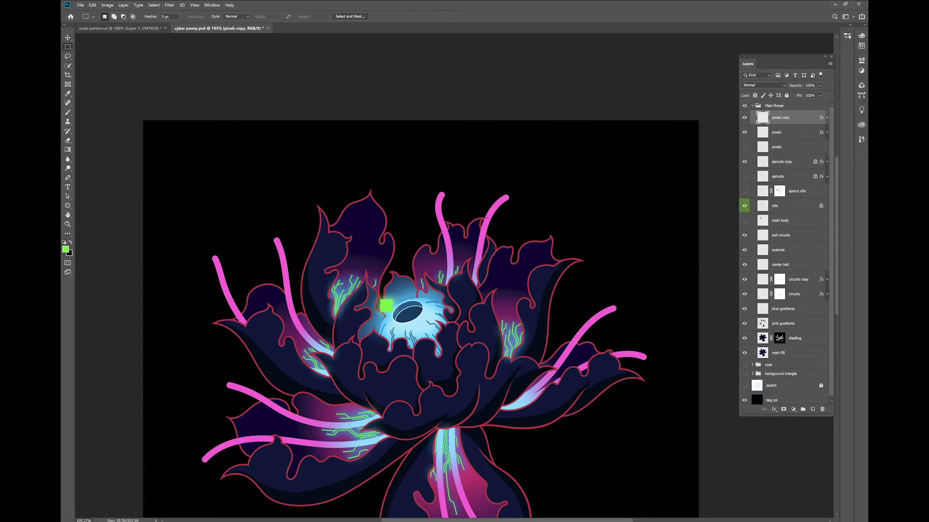
Place duplicated green squares of varied size above the glowing centre, and swap the new pixel layers' visibility for the finished pixels layer
key(ctrl+t)
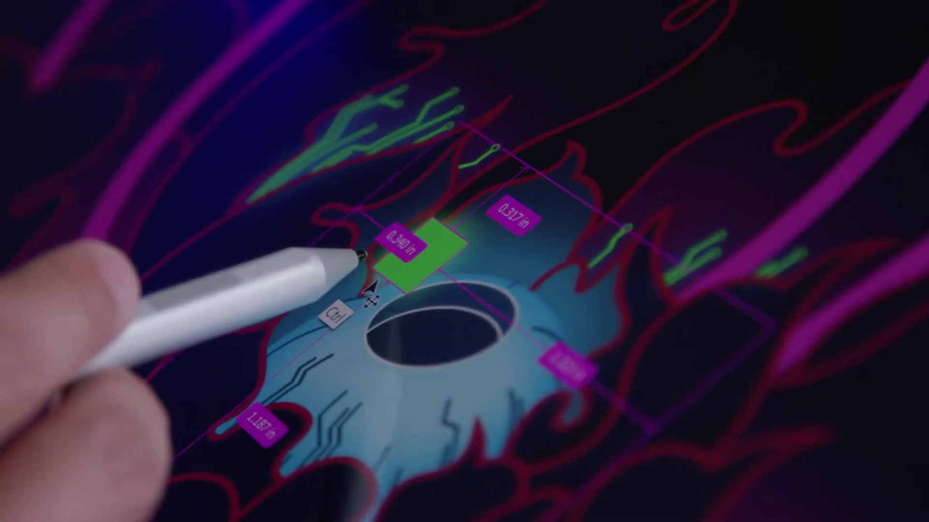
drag(379, 302, 549, 223)
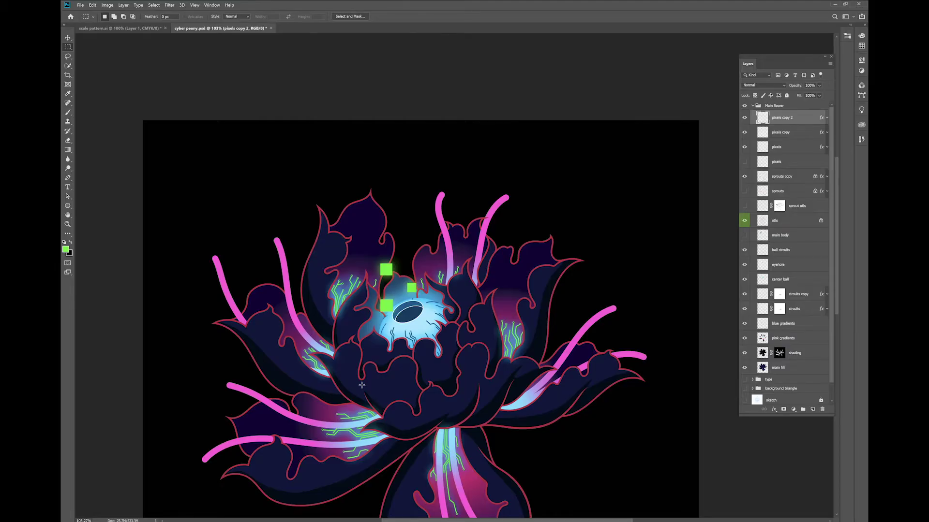
drag(744, 119, 745, 147)
click(743, 163)
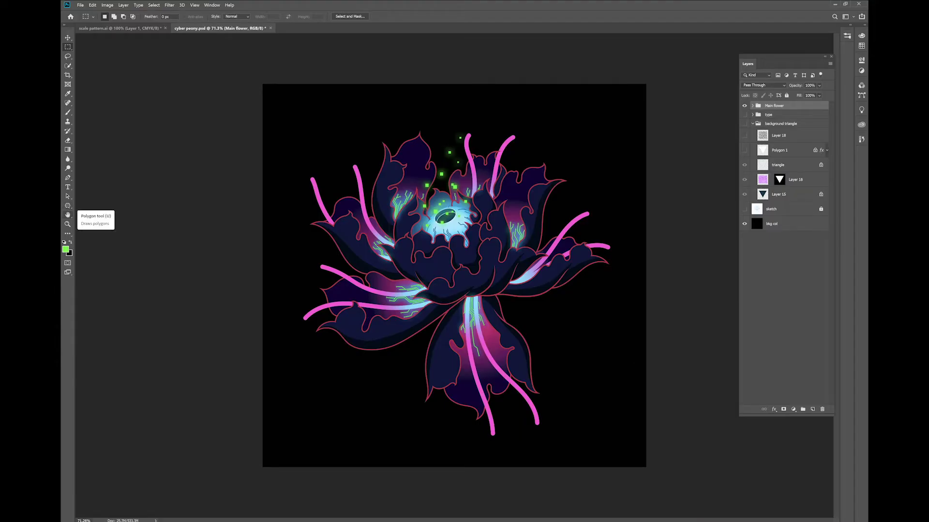
Add a new layer in the Main flower group and draw a small green three-sided polygon over the right-hand petals
click(68, 205)
drag(68, 205, 116, 225)
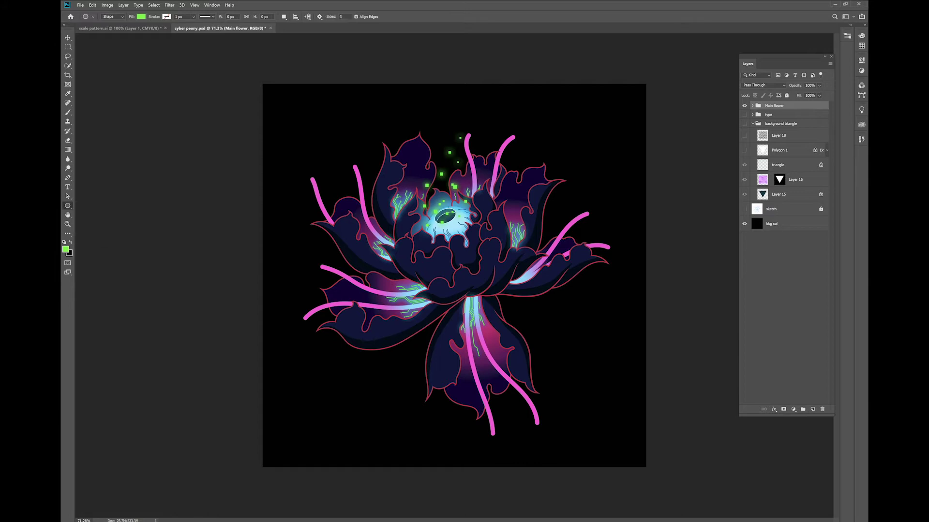
click(752, 106)
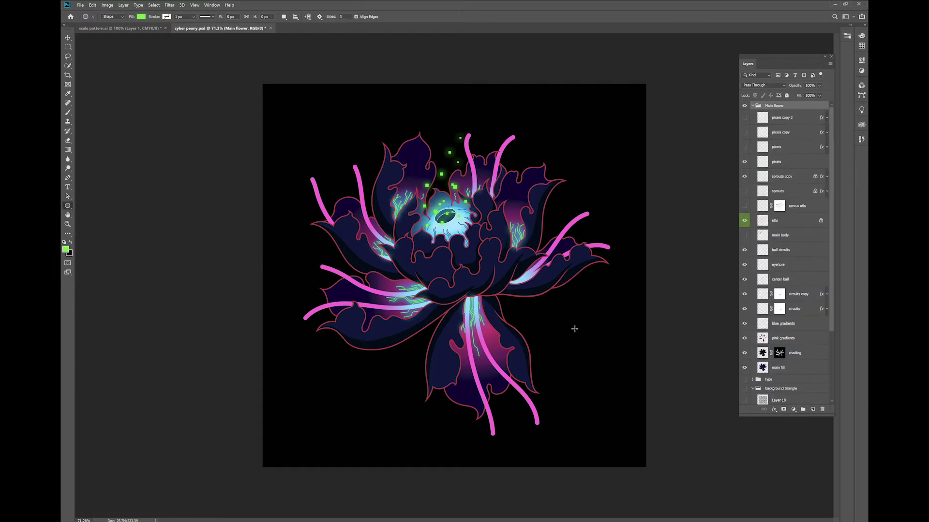
click(813, 410)
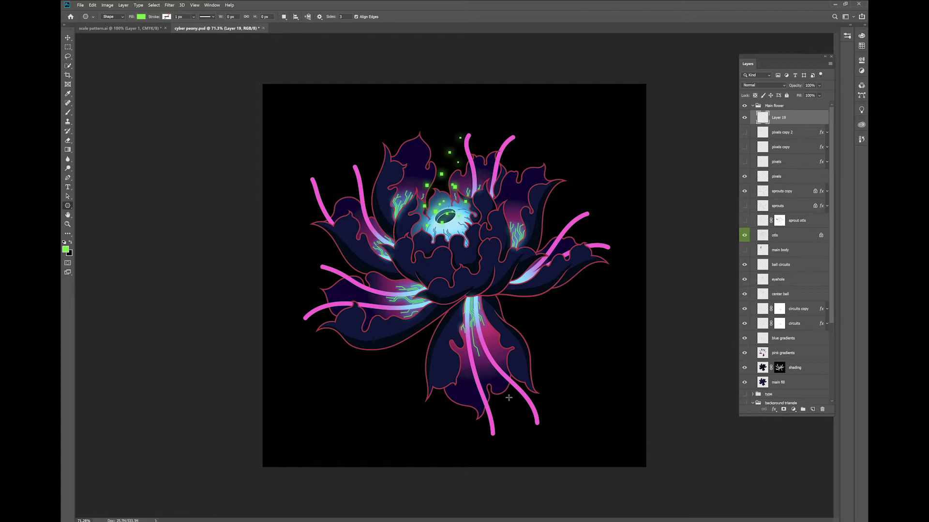
click(509, 250)
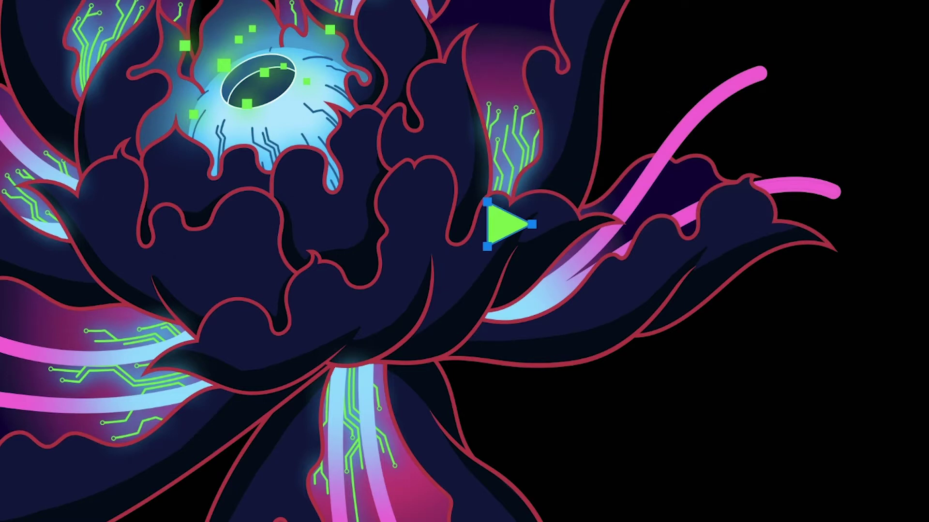
Enlarge the green triangle to span most of the flower and rotate it 90° clockwise so it points downward
key(v)
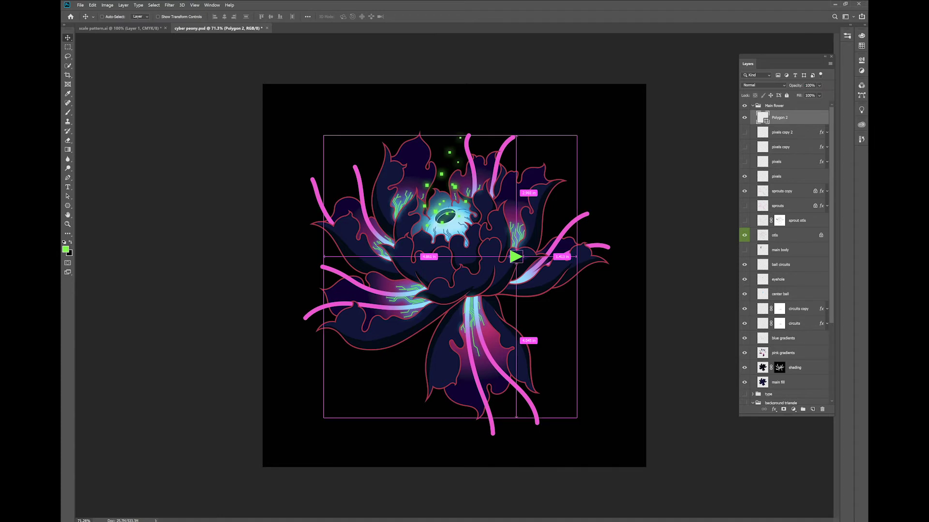
key(ctrl+t)
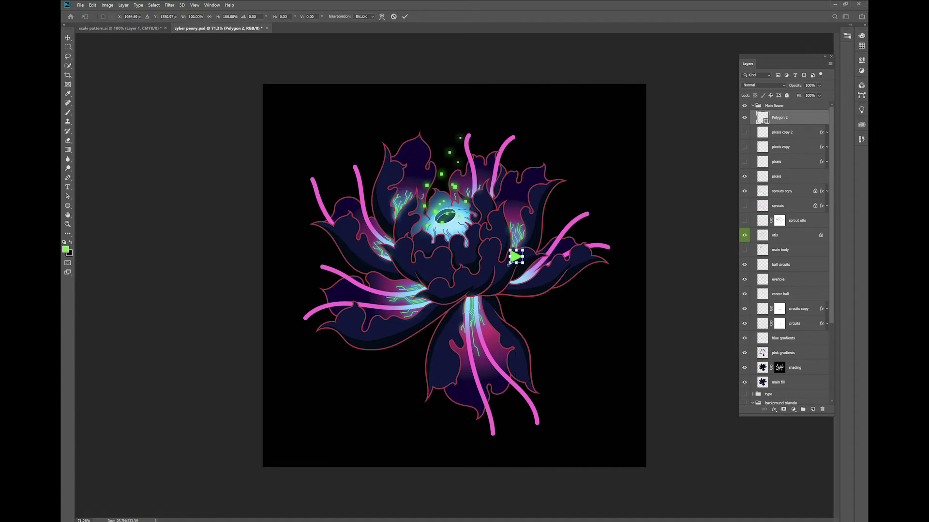
drag(504, 270, 363, 417)
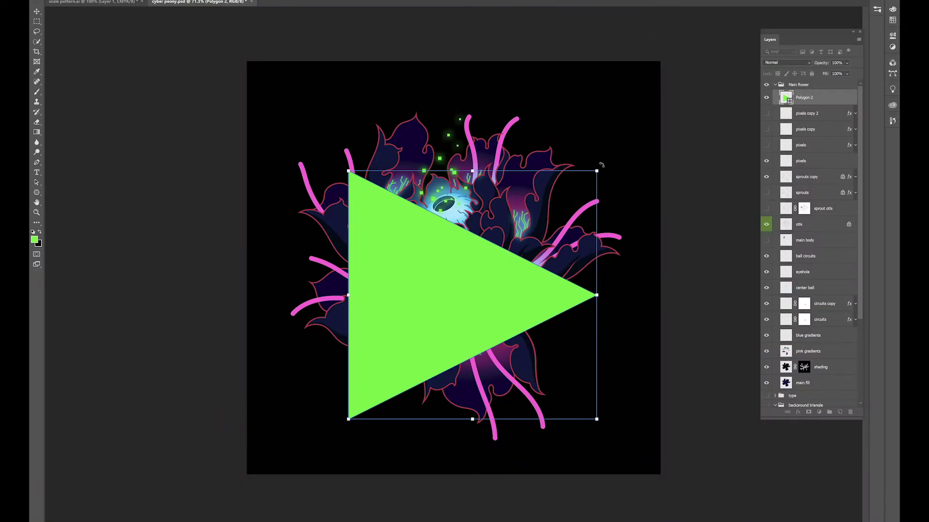
drag(601, 165, 623, 407)
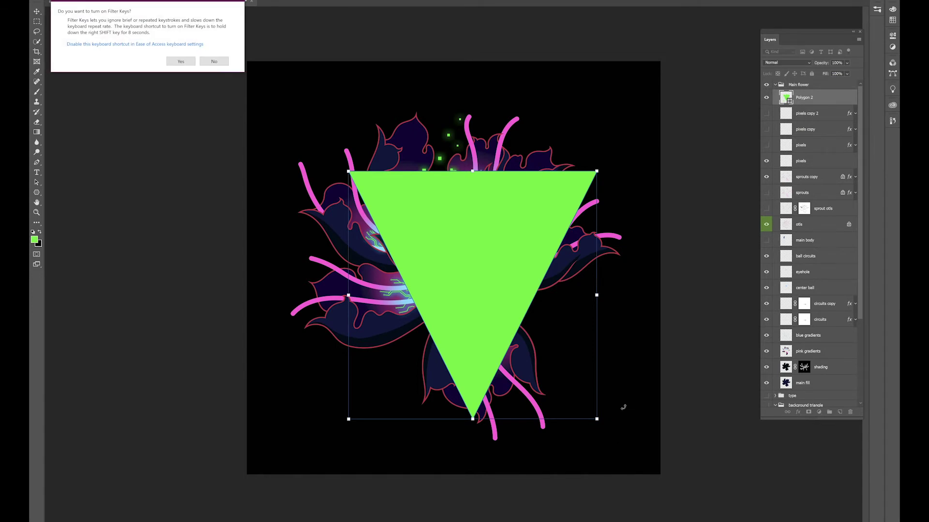
click(215, 61)
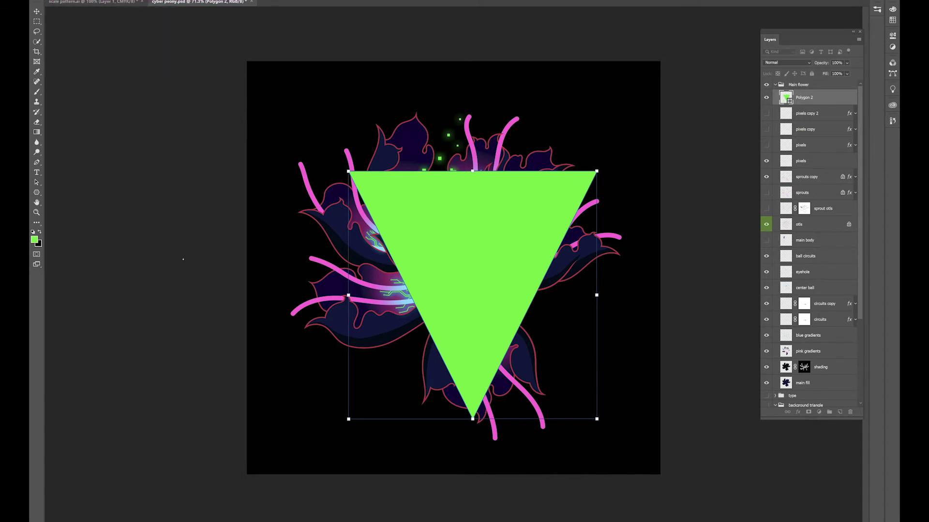
key(Return)
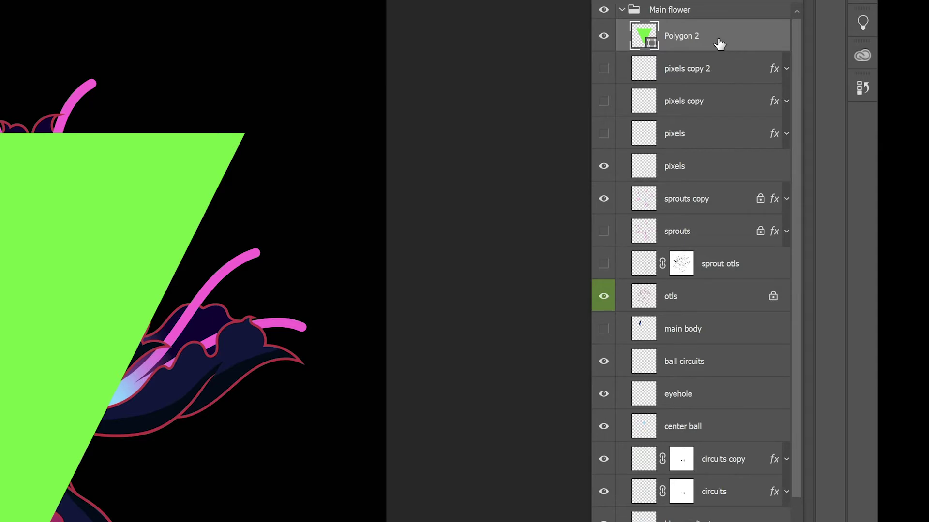
Move the green triangle layer out of the Main flower group to between the type and background triangle groups
drag(796, 119, 794, 198)
drag(713, 214, 703, 521)
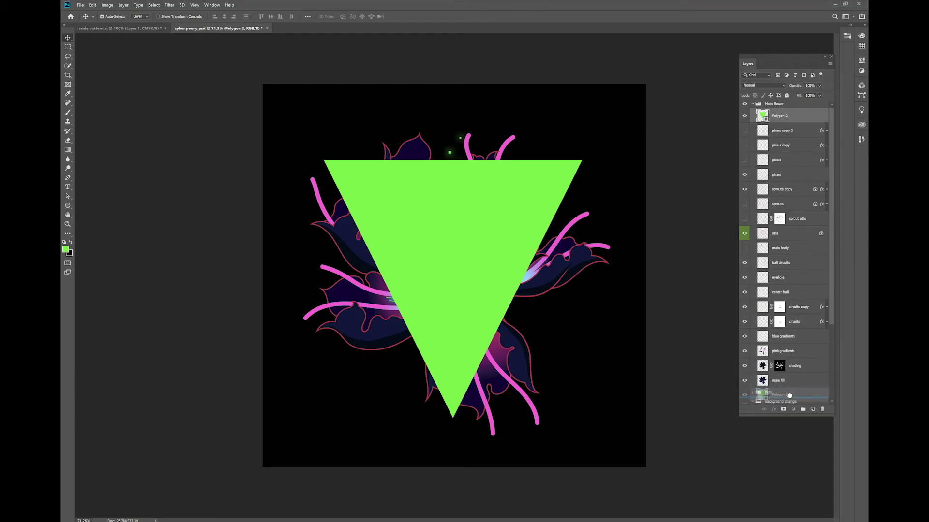
drag(789, 395, 802, 388)
scroll(784, 290, down, 5)
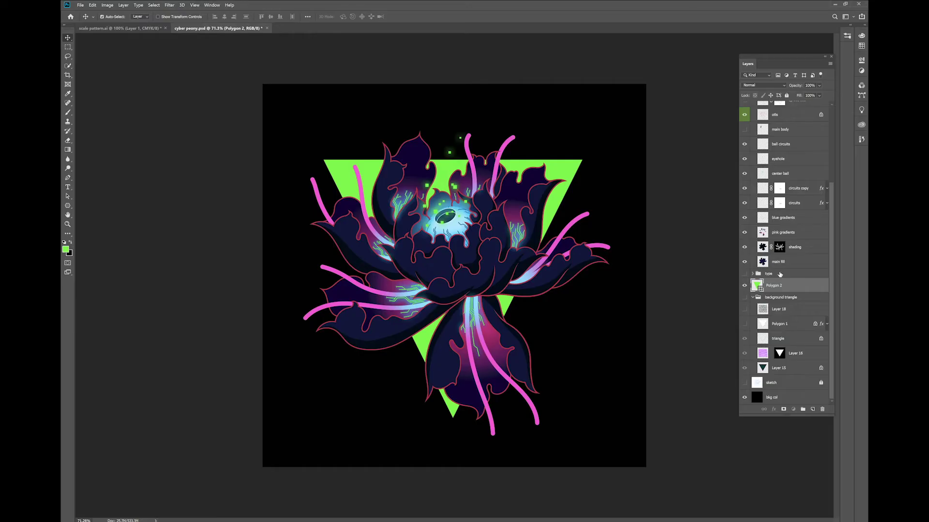
Compare the green triangle with the finished background triangle by swapping their visibility, and undo the visibility changes
click(745, 286)
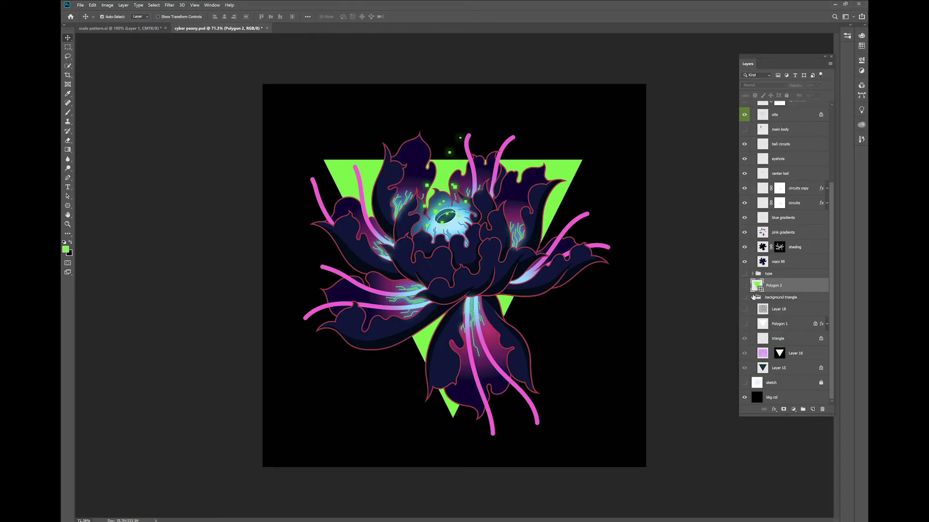
click(743, 340)
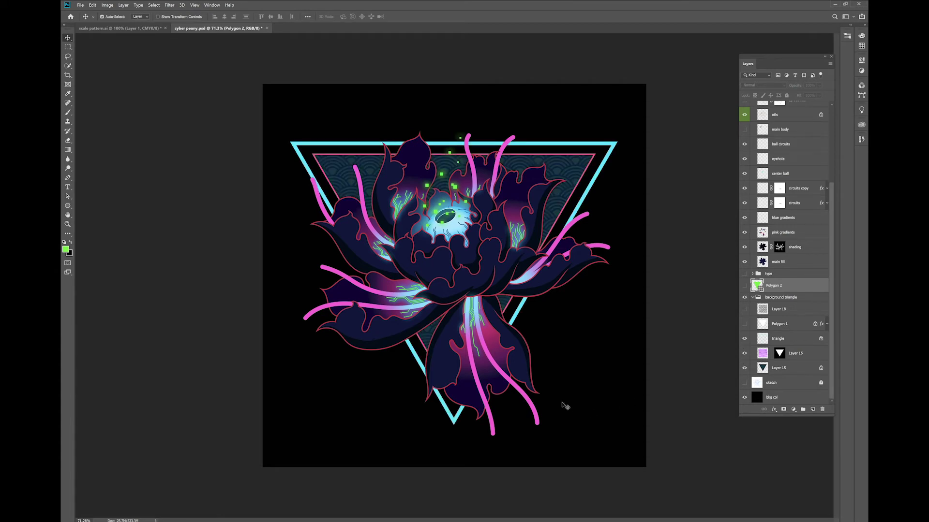
key(ctrl+z)
key(ctrl+z)
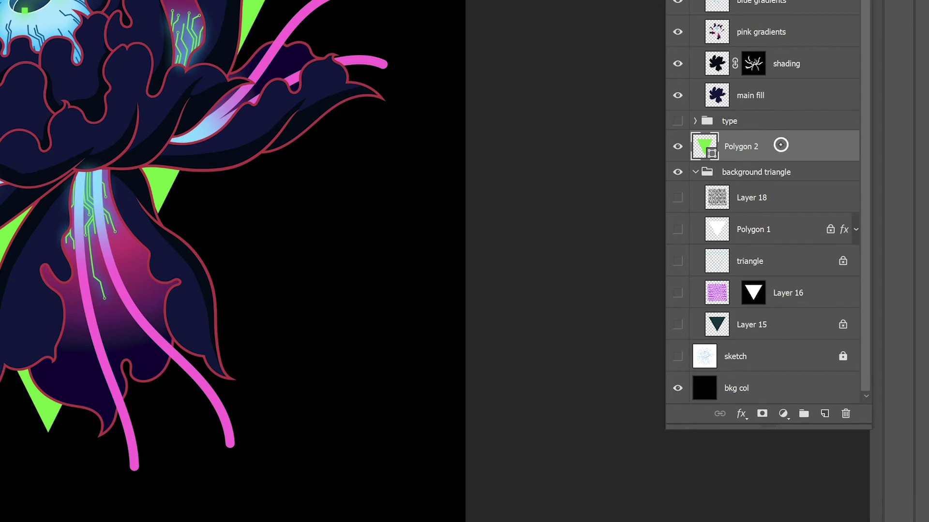
Add an Inside Stroke layer effect to the green triangle, keeping the artwork in view beside the style settings
right_click(791, 287)
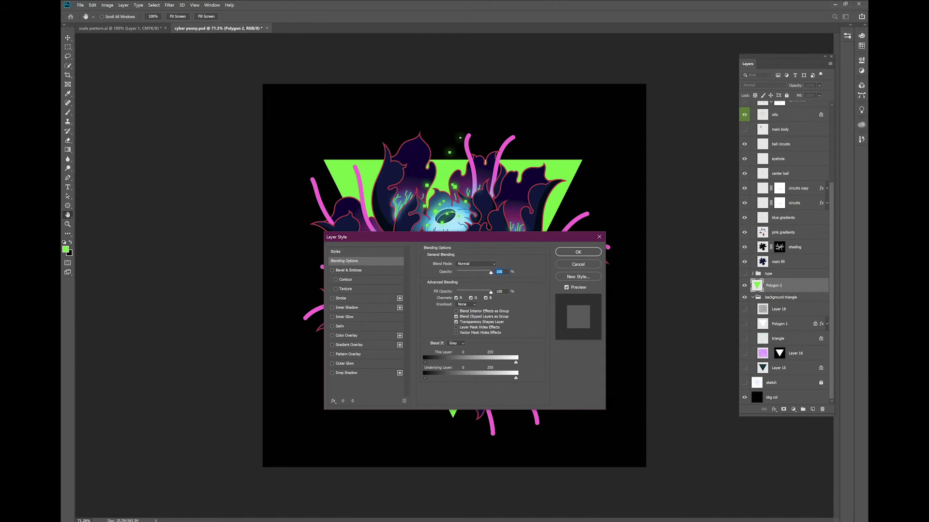
drag(435, 237, 453, 203)
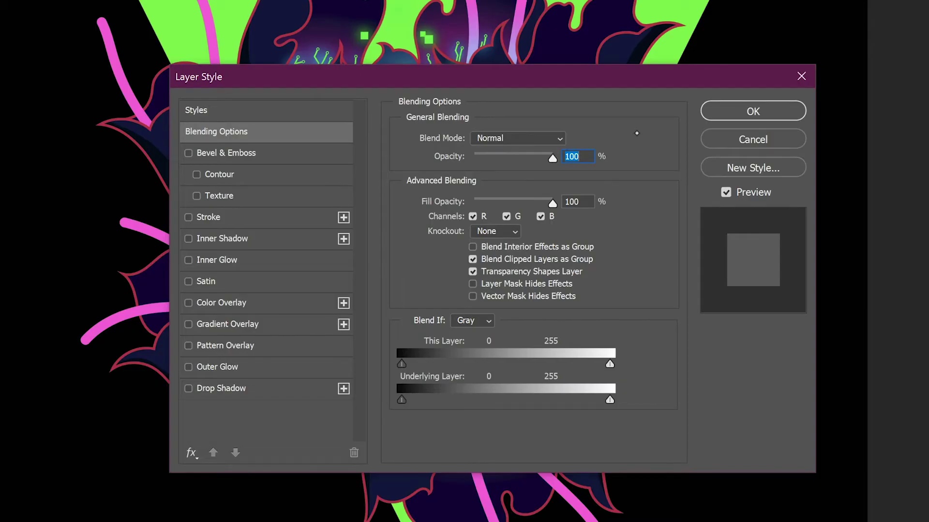
click(208, 217)
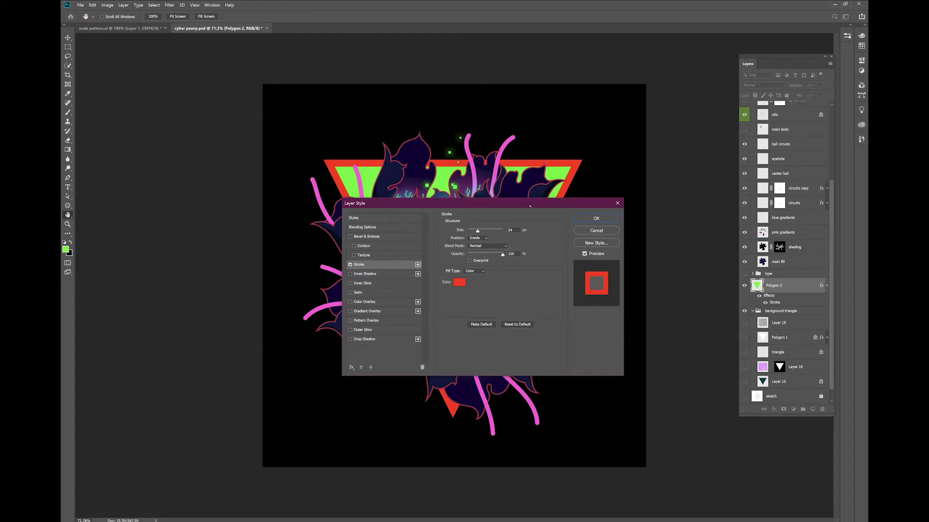
drag(529, 206, 781, 150)
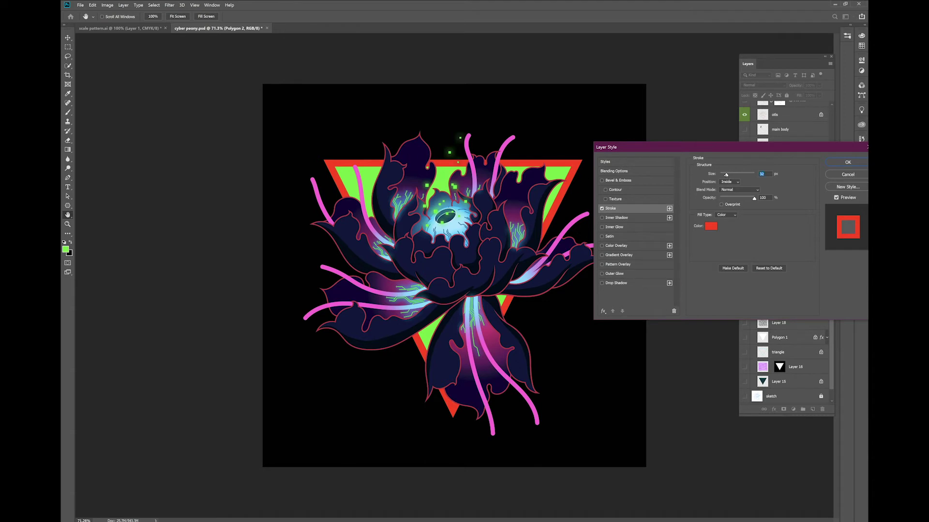
Try a thinner 18 px stroke in magenta on the green triangle
drag(726, 174, 723, 174)
click(710, 226)
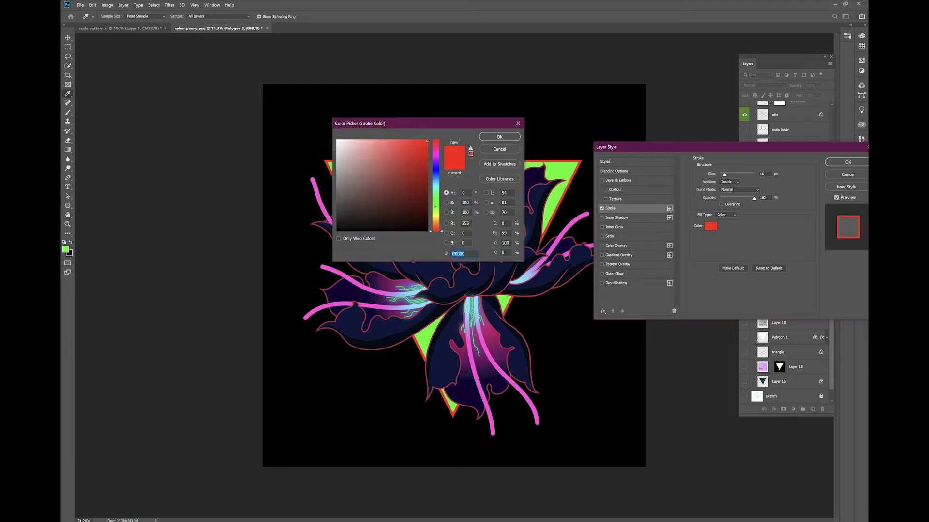
click(436, 155)
key(Return)
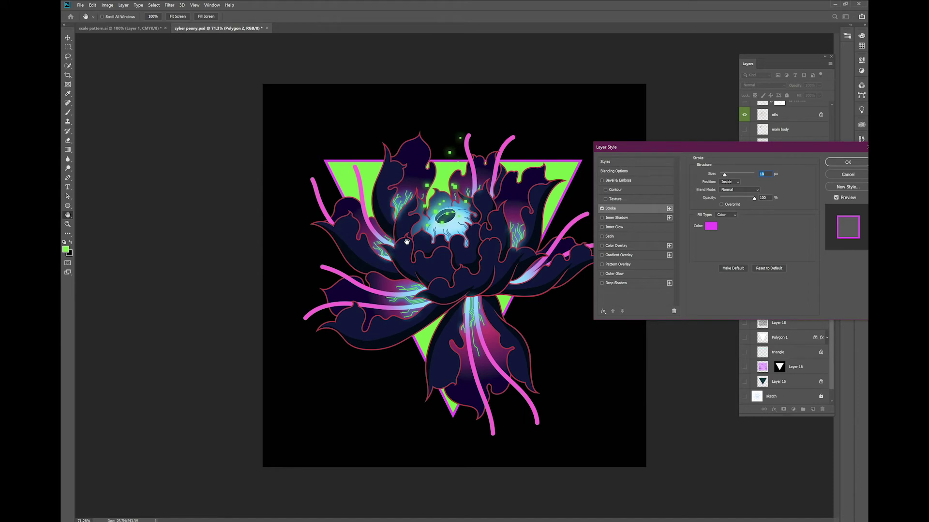
Set the triangle's stroke to 57 px in cyan 00f6ff, and blend the white-filled triangle layer in Multiply mode
text(57)
click(711, 226)
text(66e8f8)
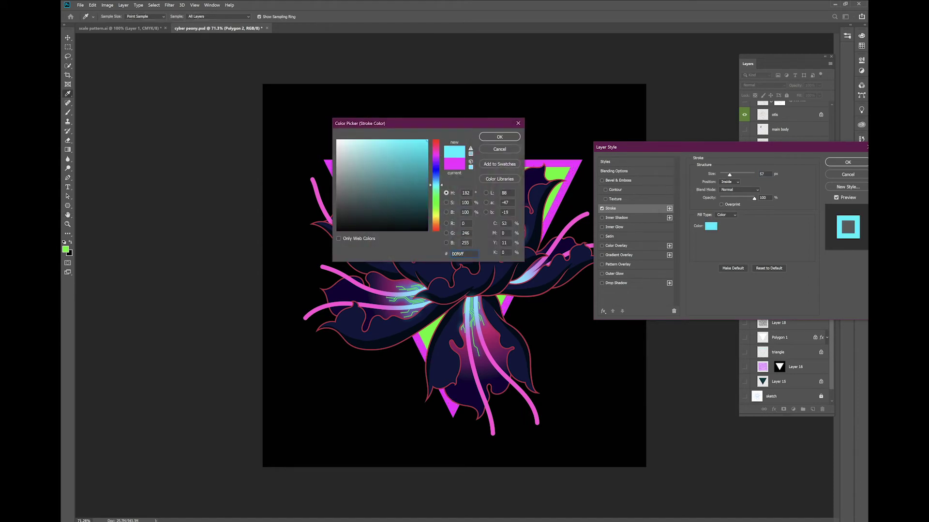
key(Return)
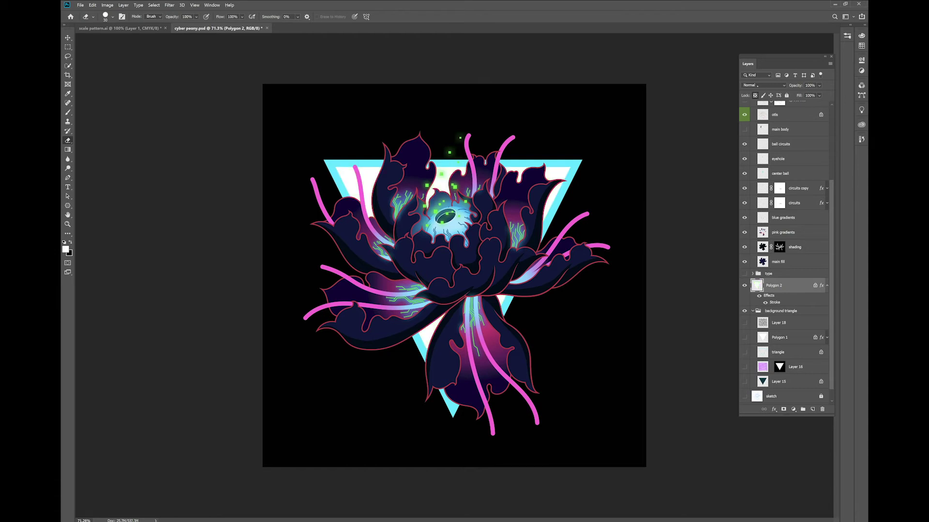
click(764, 85)
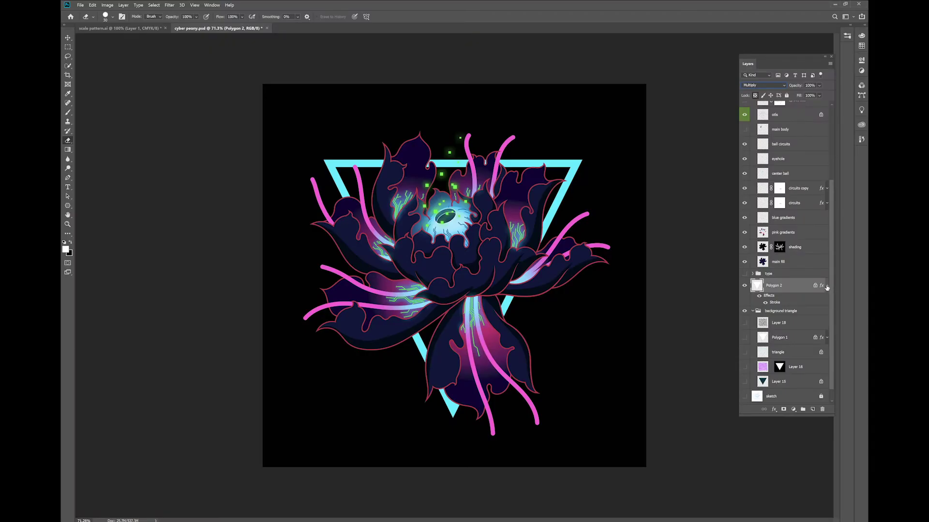
Hide the newly made triangle and show the dark teal Layer 15 and the triangle layer in the background triangle group
click(745, 286)
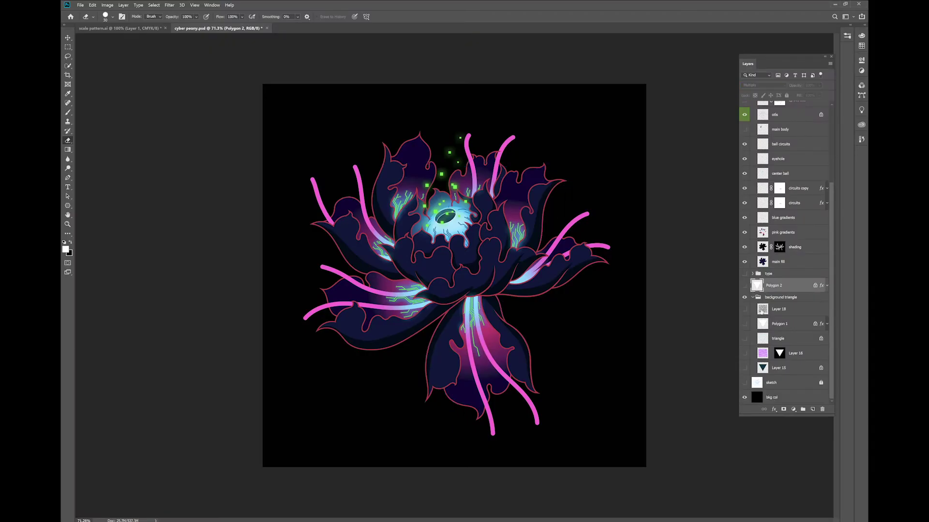
click(745, 368)
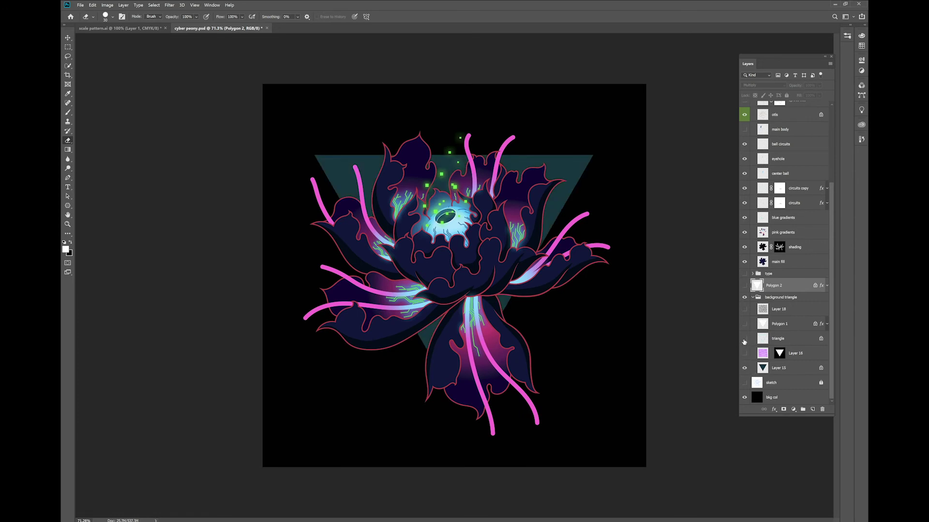
click(744, 339)
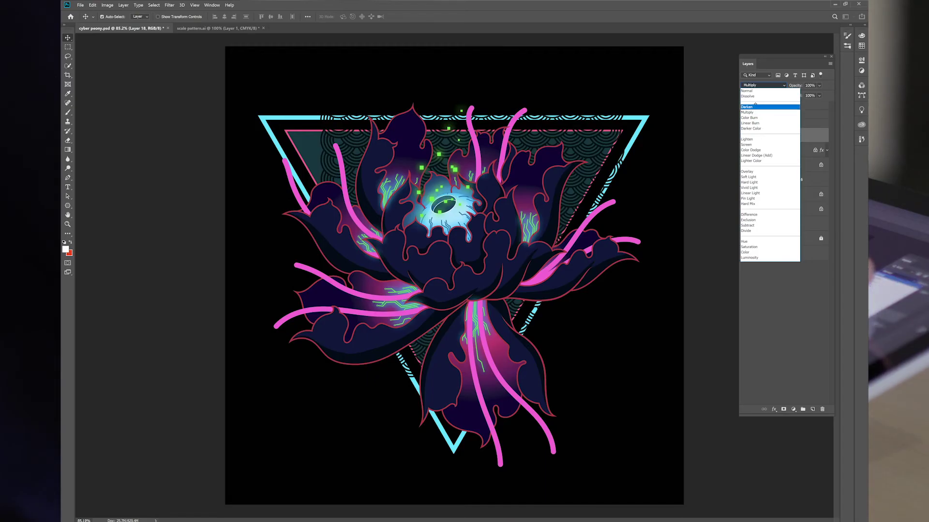
Set the scale pattern on Layer 18 to the Multiply blend mode over the background triangle
click(749, 112)
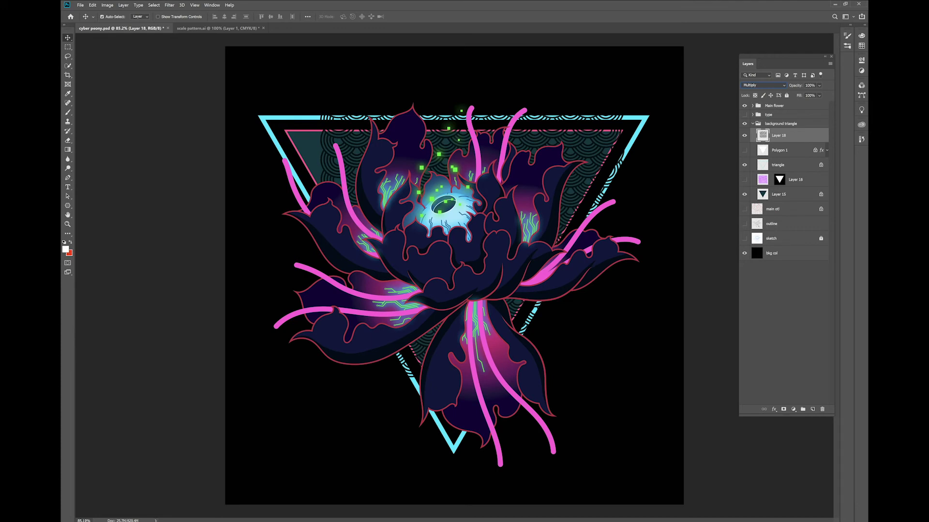
Free Transform the scale pattern on Layer 18 and shift it sideways to cover the background triangle
key(ctrl)
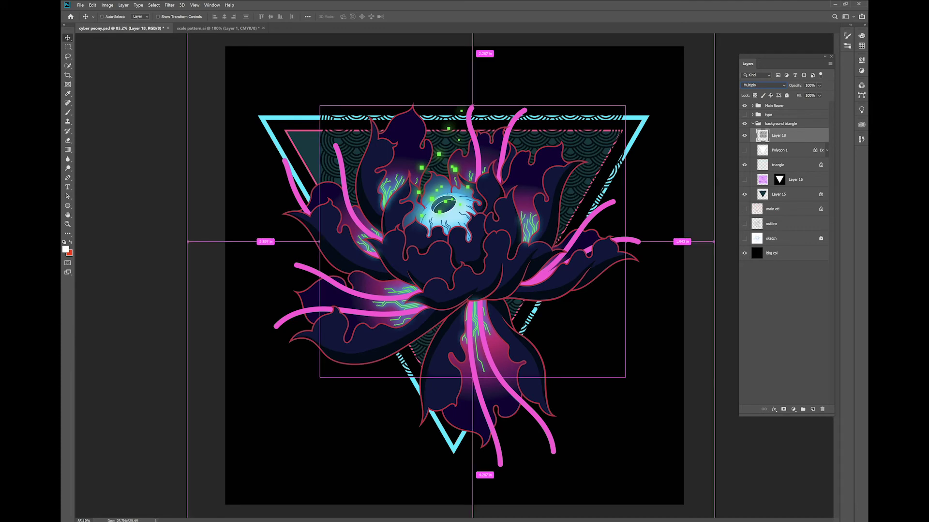
key(ctrl+t)
drag(582, 169, 535, 180)
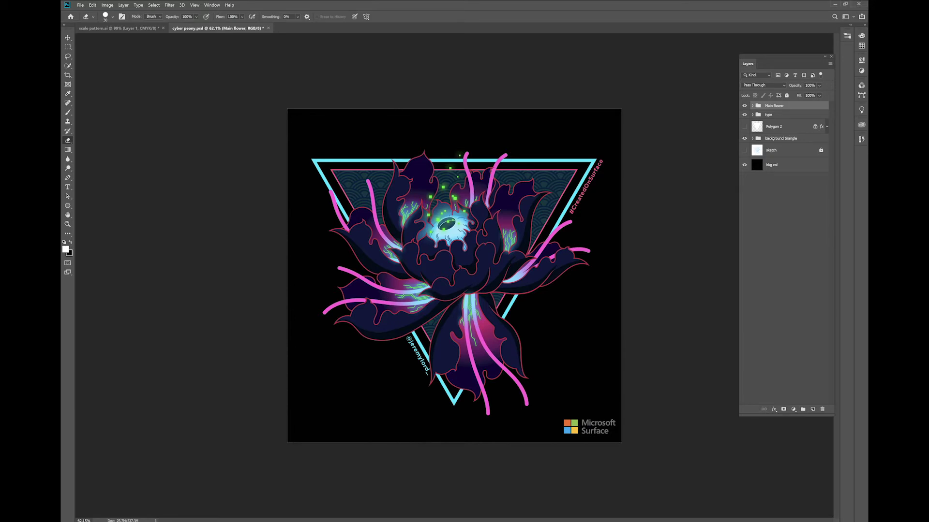
Review the file formats offered for saving the cyber peony artwork and the image's colour mode options
scroll(454, 275, up, 2)
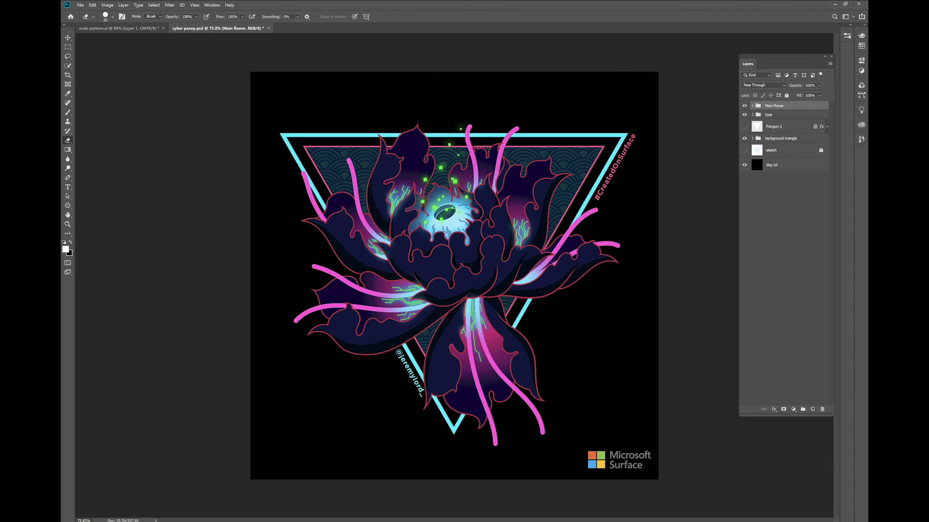
key(ctrl+shift+s)
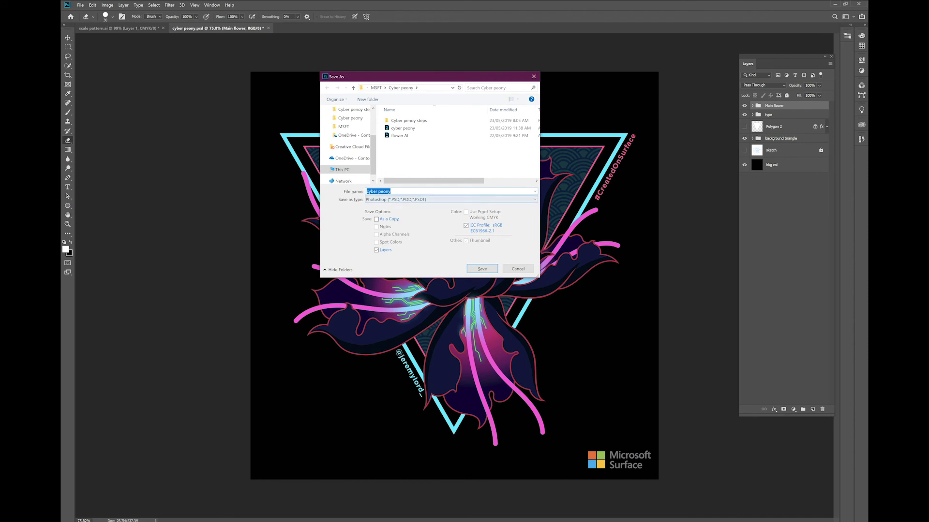
click(449, 199)
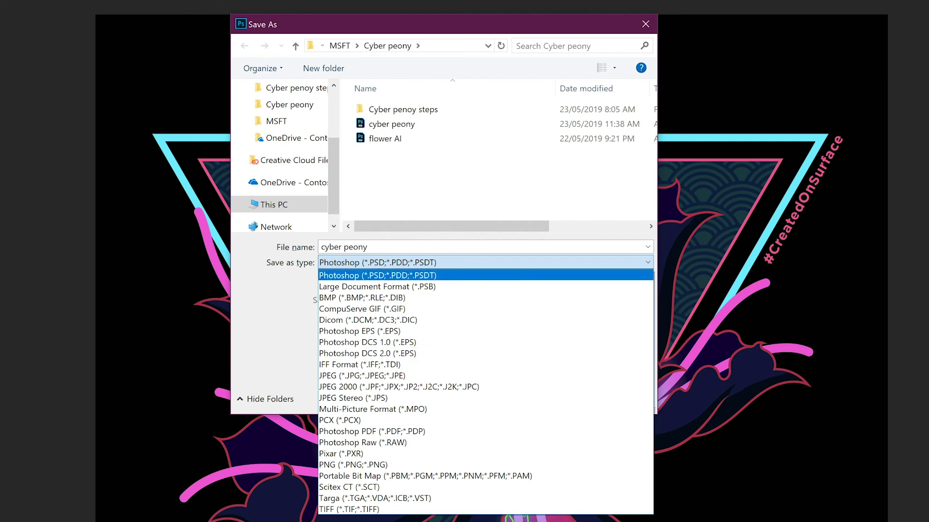
click(273, 339)
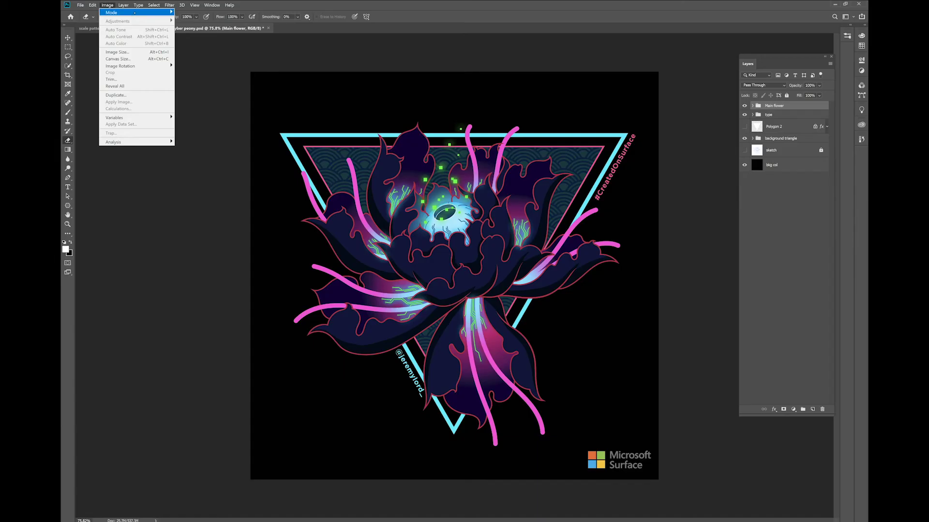
mouse_move(159, 10)
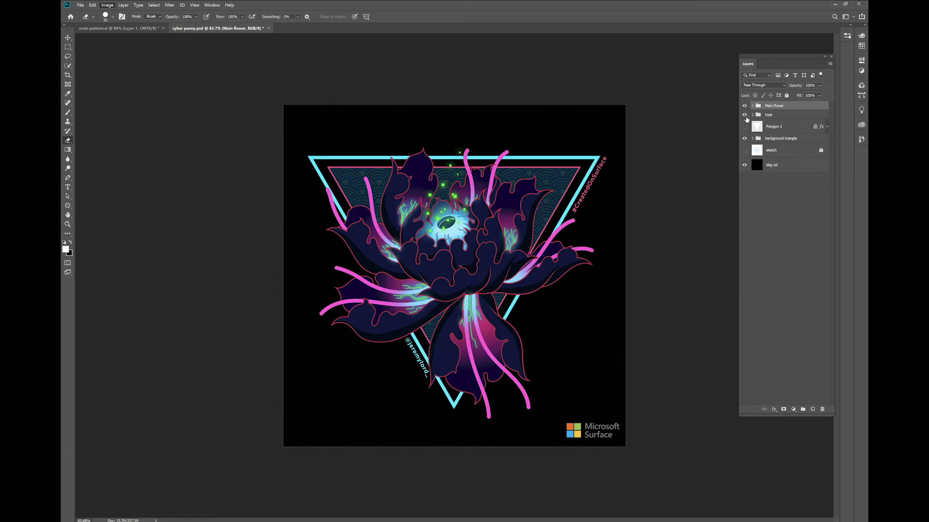
Hide the type group and compare the main flower over the sketch, over plain black and over the background triangle
drag(744, 106, 744, 126)
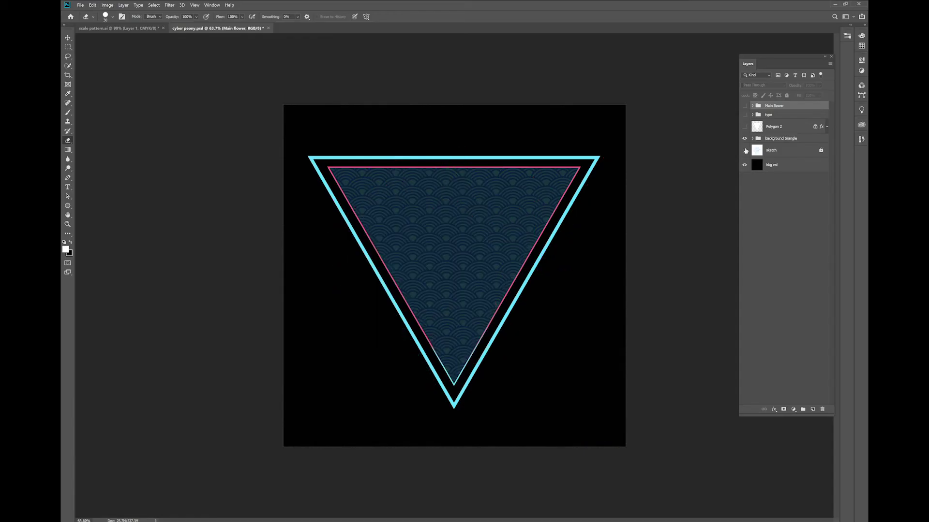
click(744, 139)
click(744, 150)
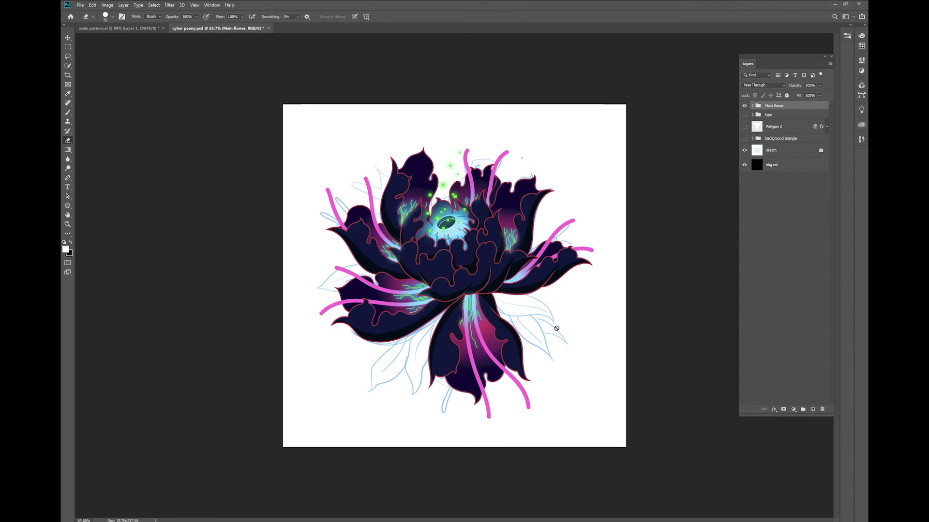
click(744, 151)
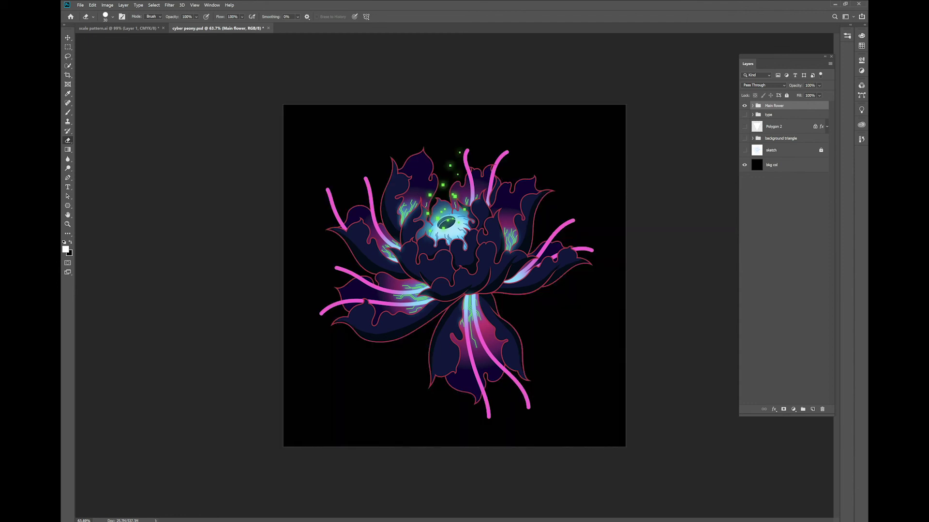
click(745, 138)
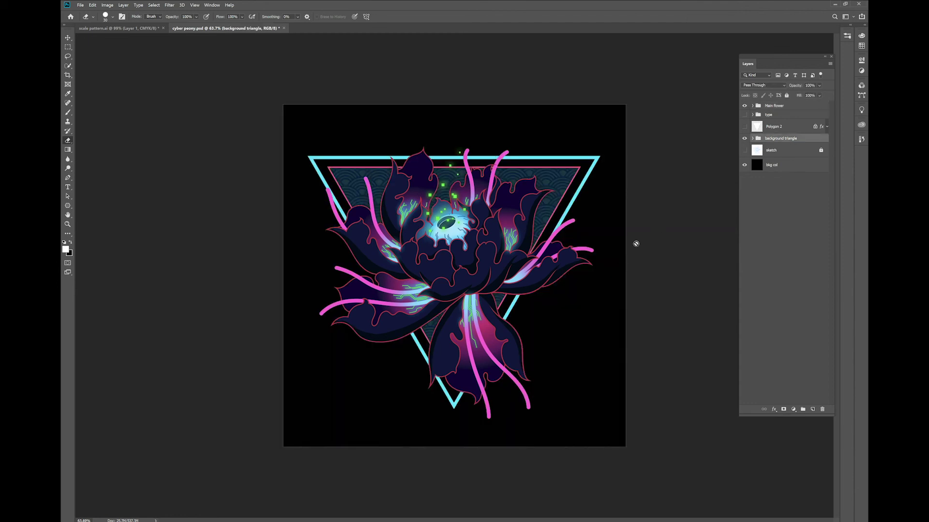